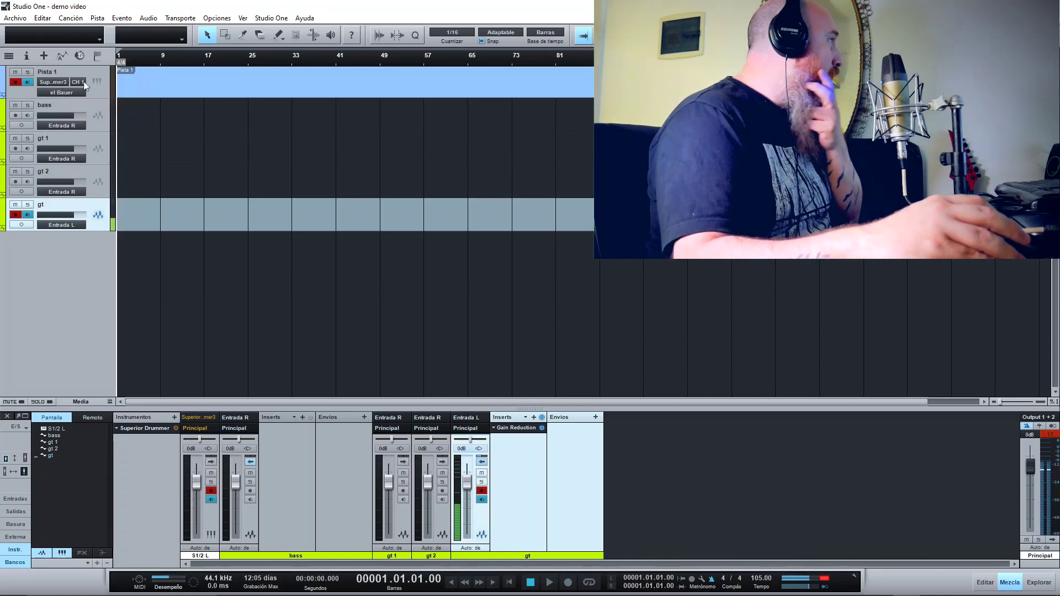
# Create a drum part on Pista 1 and draw a bar 2 beat: bass drum, snare, crash cymbals.
pyautogui.doubleClick(157, 83)
pyautogui.doubleClick(157, 83)
pyautogui.click(402, 401)
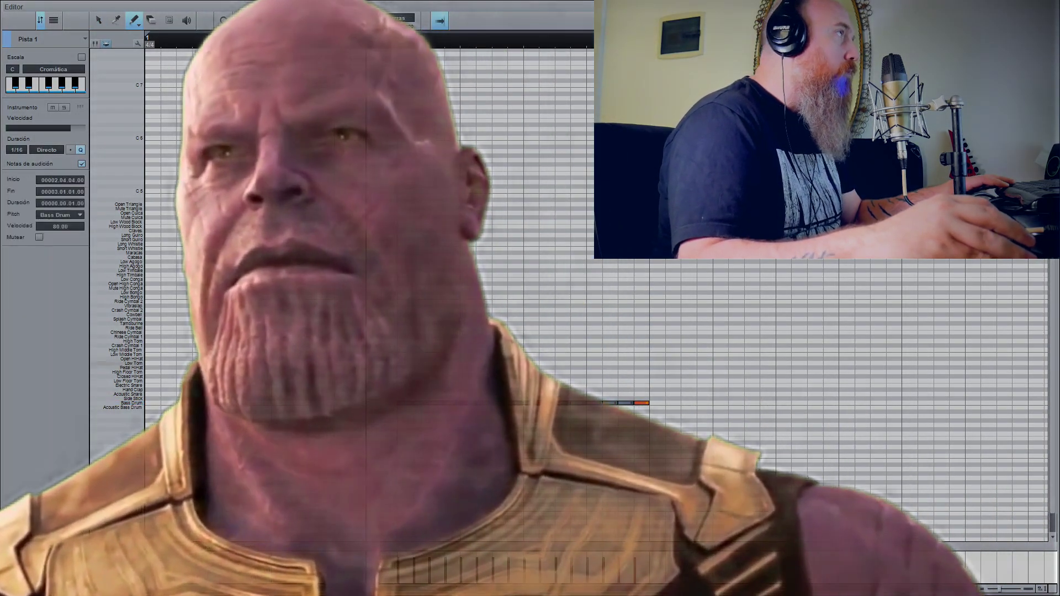
pyautogui.click(406, 393)
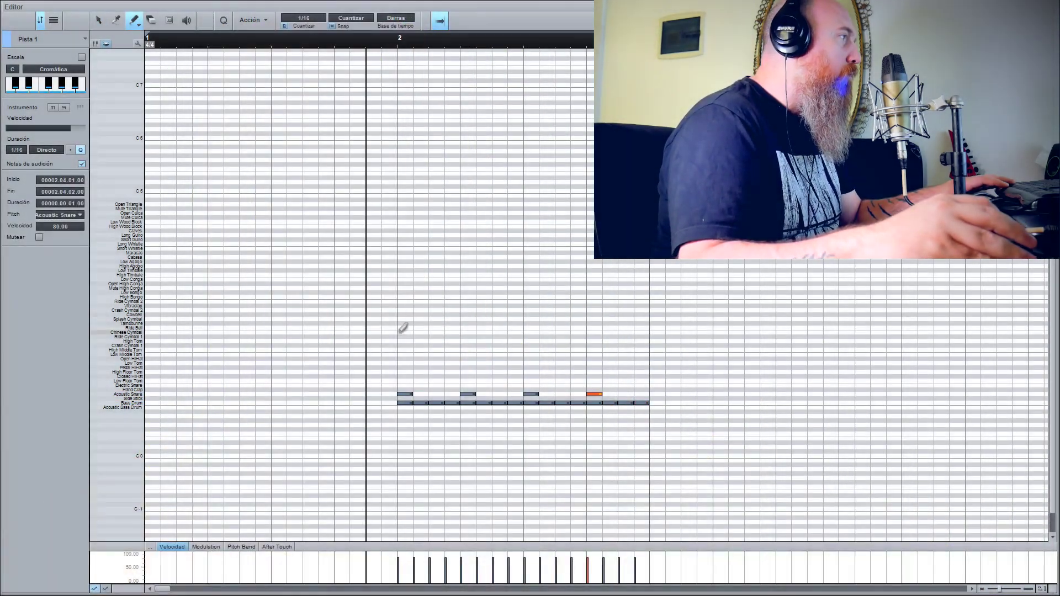
pyautogui.click(402, 309)
pyautogui.click(402, 346)
pyautogui.click(468, 310)
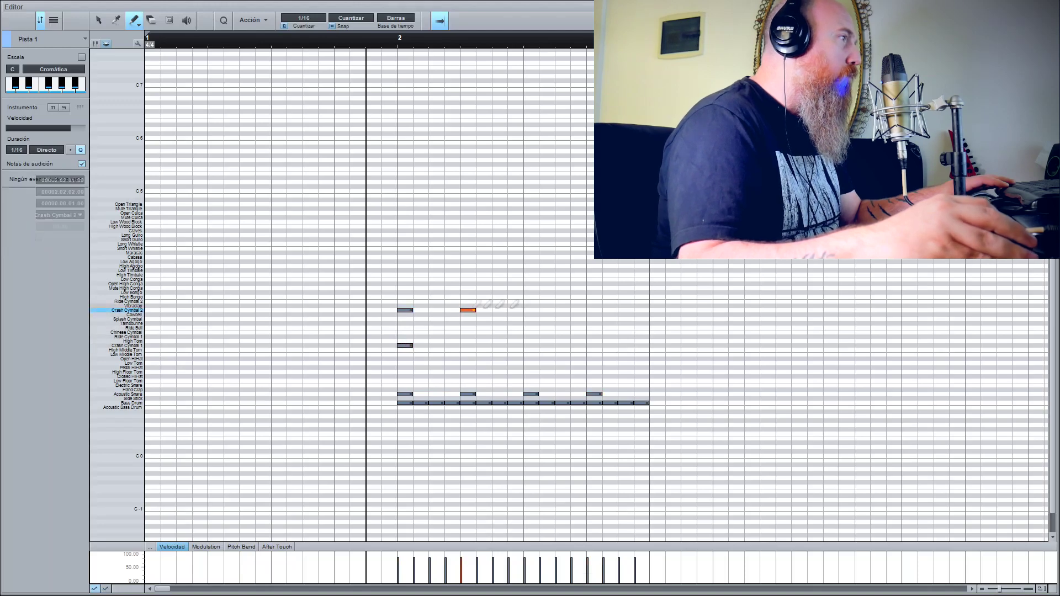
pyautogui.click(531, 310)
pyautogui.click(594, 310)
# Select the whole bar 2 pattern and duplicate it twice, up to bar 5.
pyautogui.press('1')
pyautogui.hotkey('ctrl', 'a')
pyautogui.press('d')
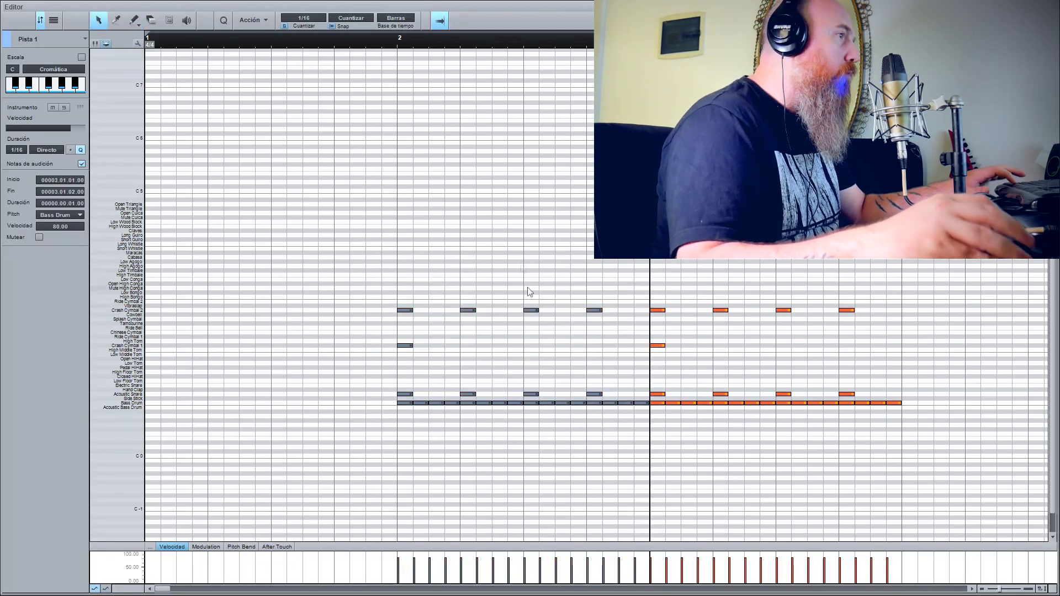
pyautogui.press('d')
pyautogui.press('d')
# Draw alternating Acoustic Snare and Bass Drum hits around bar 6 to start the fill.
pyautogui.press('2')
pyautogui.click(450, 394)
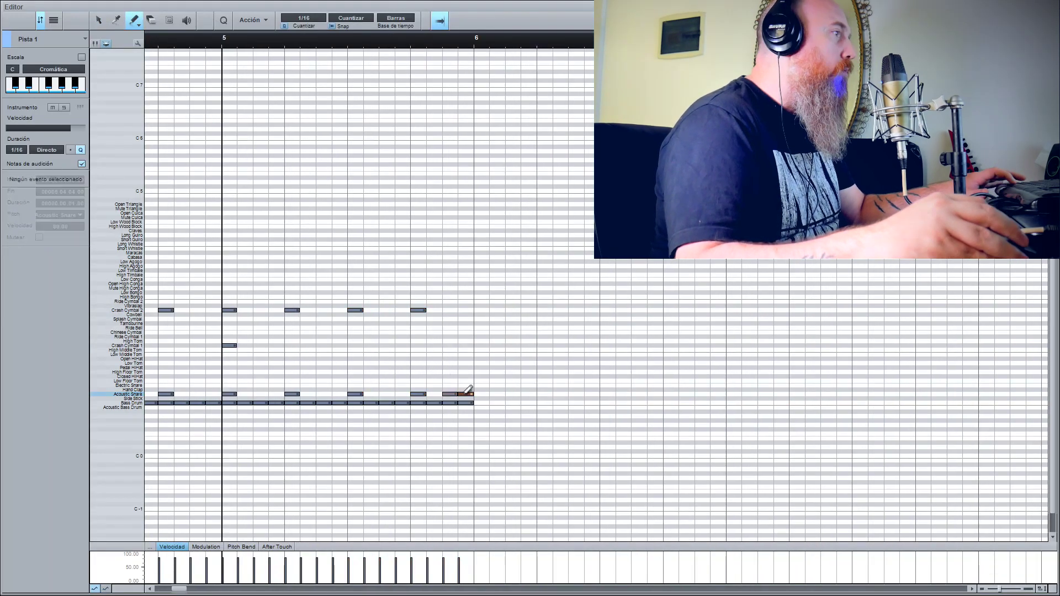
pyautogui.click(465, 394)
pyautogui.click(497, 394)
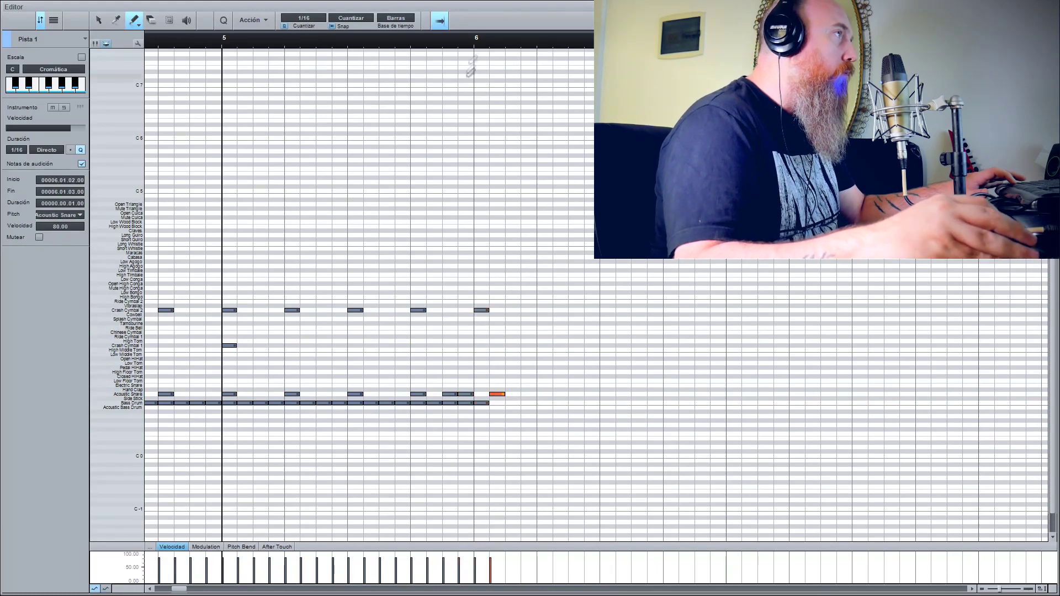
pyautogui.click(545, 403)
pyautogui.click(561, 393)
pyautogui.click(576, 402)
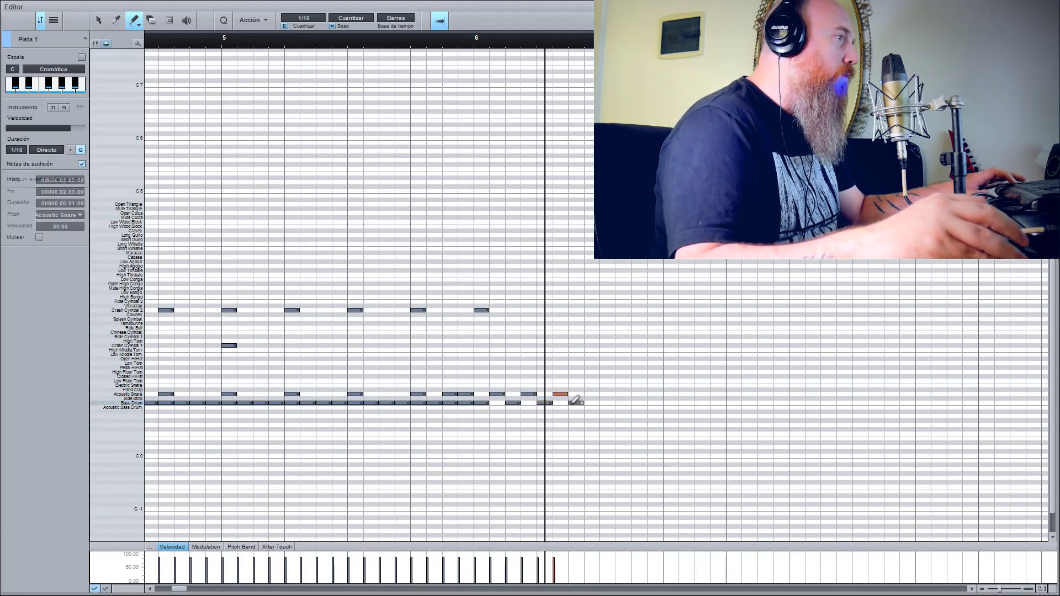
pyautogui.click(592, 393)
pyautogui.click(608, 402)
pyautogui.click(624, 393)
pyautogui.click(640, 402)
# Set the grid to 1/32 and add six High Bongo hits across bar 6, then play it.
pyautogui.click(654, 392)
pyautogui.scroll(-1, 653, 391)
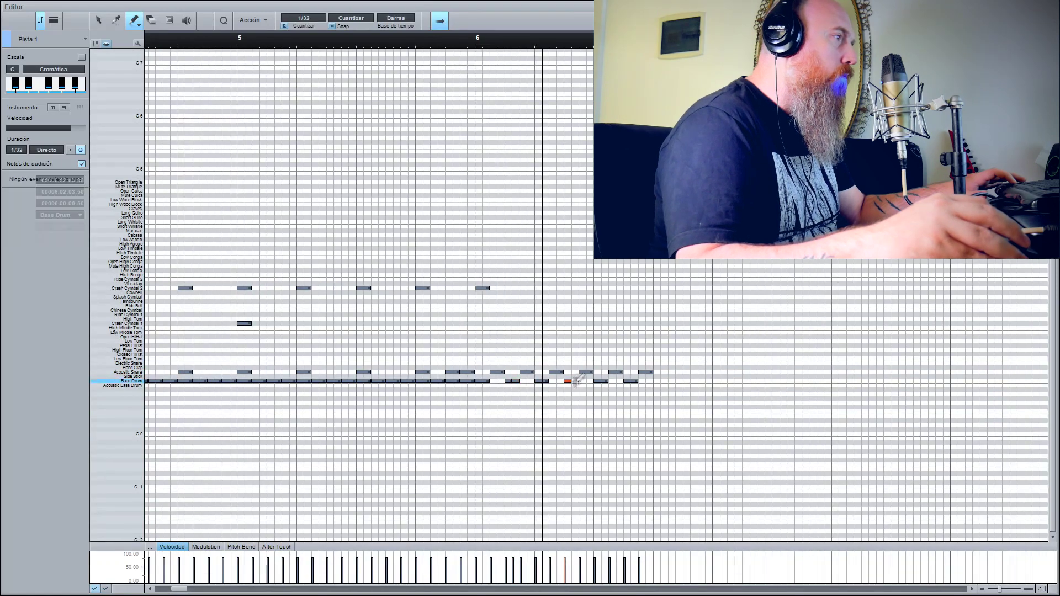
pyautogui.click(475, 44)
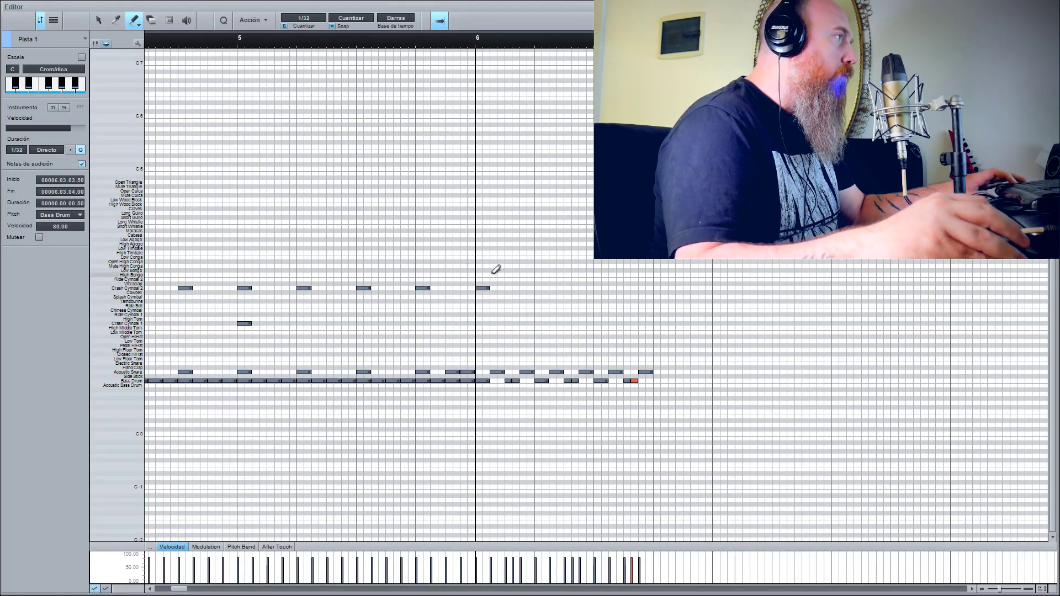
pyautogui.click(493, 274)
pyautogui.click(523, 274)
pyautogui.click(552, 275)
pyautogui.click(582, 274)
pyautogui.click(612, 275)
pyautogui.click(642, 274)
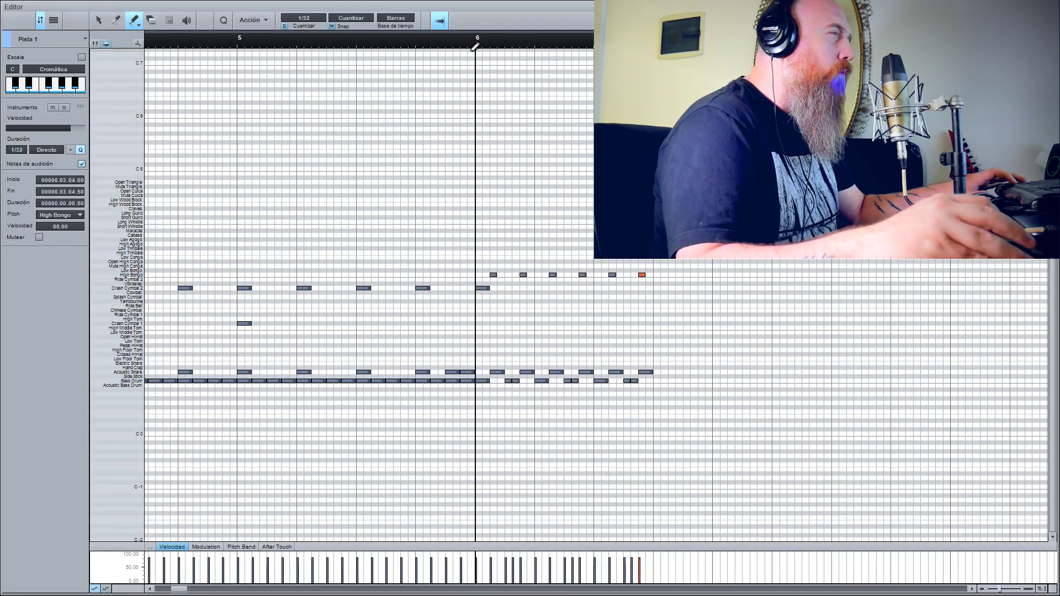
pyautogui.press('space')
# Add bass drum and snare hits at the fill's end, nudge one snare later, and remove extras.
pyautogui.click(656, 380)
pyautogui.click(671, 372)
pyautogui.click(678, 380)
pyautogui.click(687, 381)
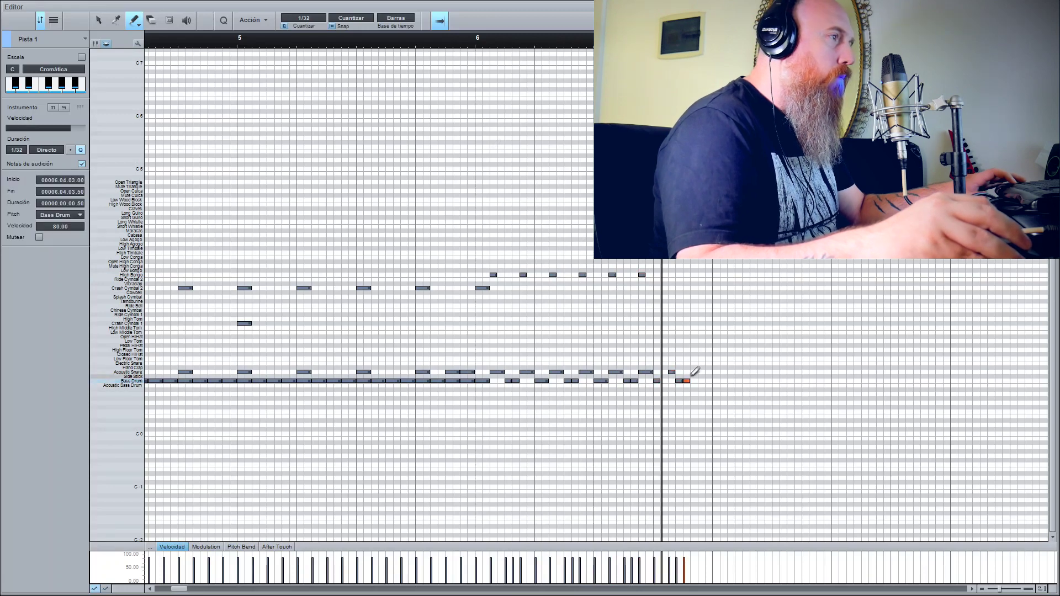
pyautogui.click(694, 372)
pyautogui.click(474, 44)
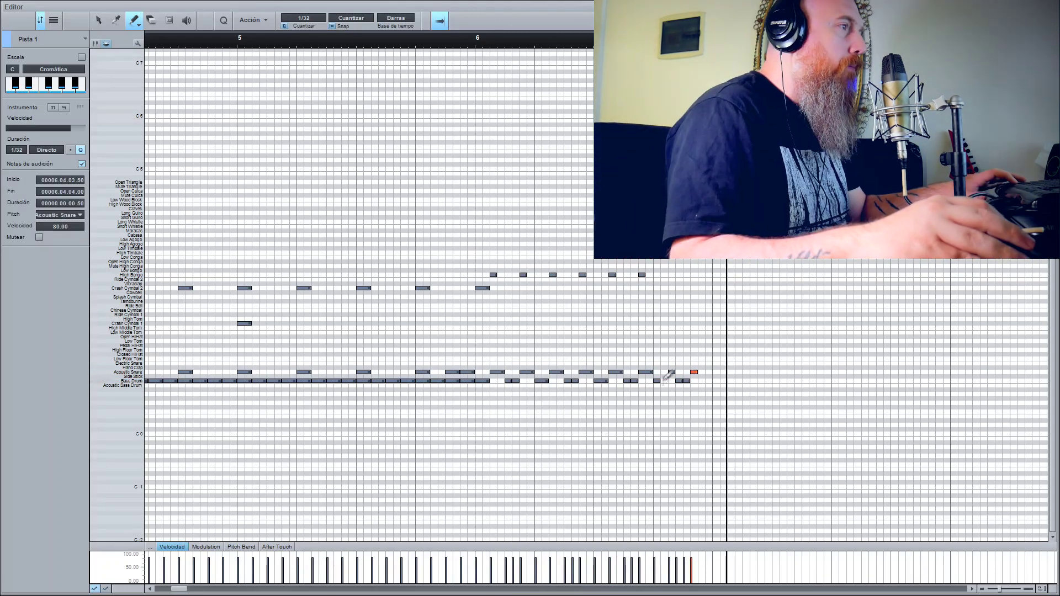
pyautogui.moveTo(672, 372); pyautogui.dragTo(680, 372)
pyautogui.click(687, 381)
pyautogui.click(694, 372)
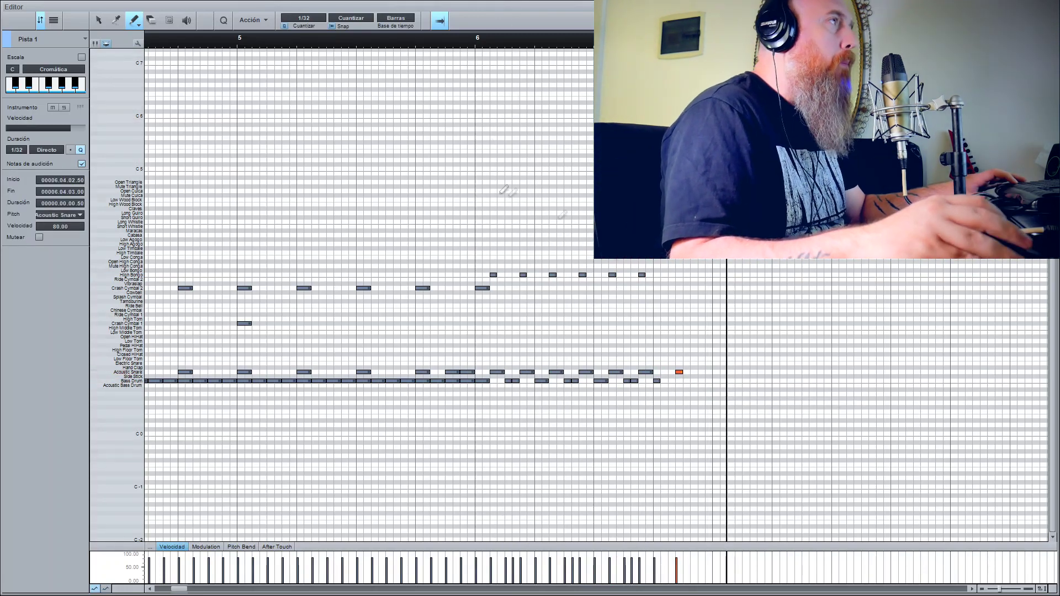
pyautogui.press('space')
# Finish the fill with two more bongos, a realigned snare, final snare and two bass drums, then close the editor.
pyautogui.click(672, 275)
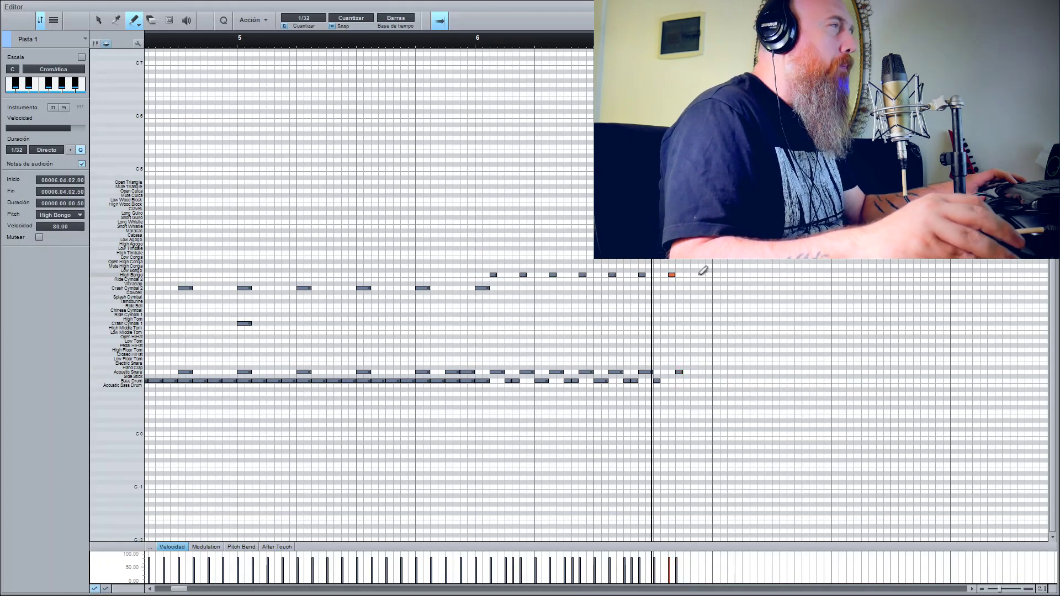
pyautogui.click(702, 274)
pyautogui.click(679, 372)
pyautogui.moveTo(679, 372); pyautogui.dragTo(672, 372)
pyautogui.click(701, 372)
pyautogui.click(687, 381)
pyautogui.click(695, 380)
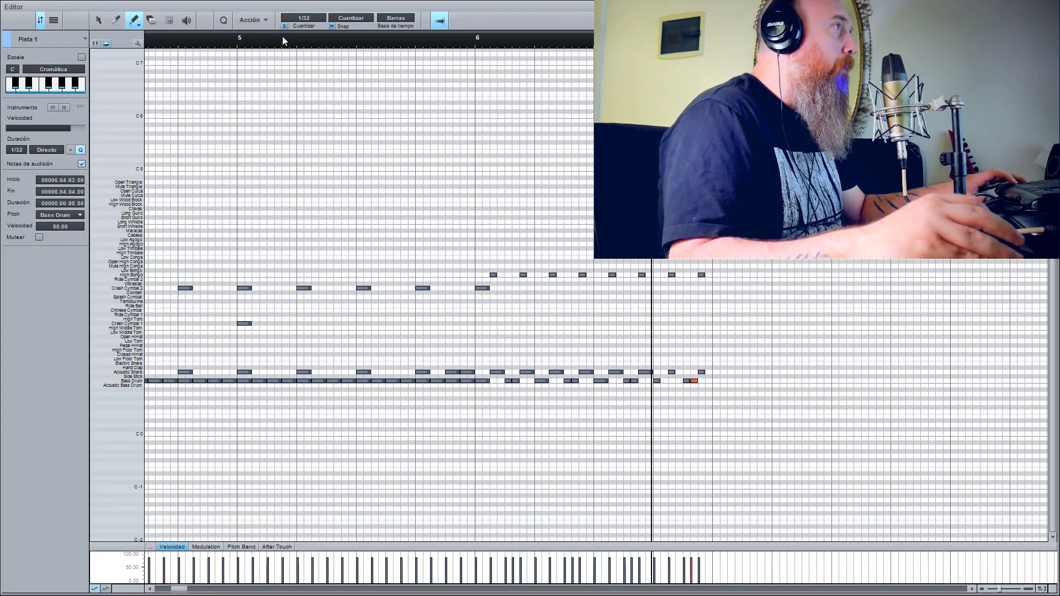
pyautogui.press('space')
pyautogui.press('F2')
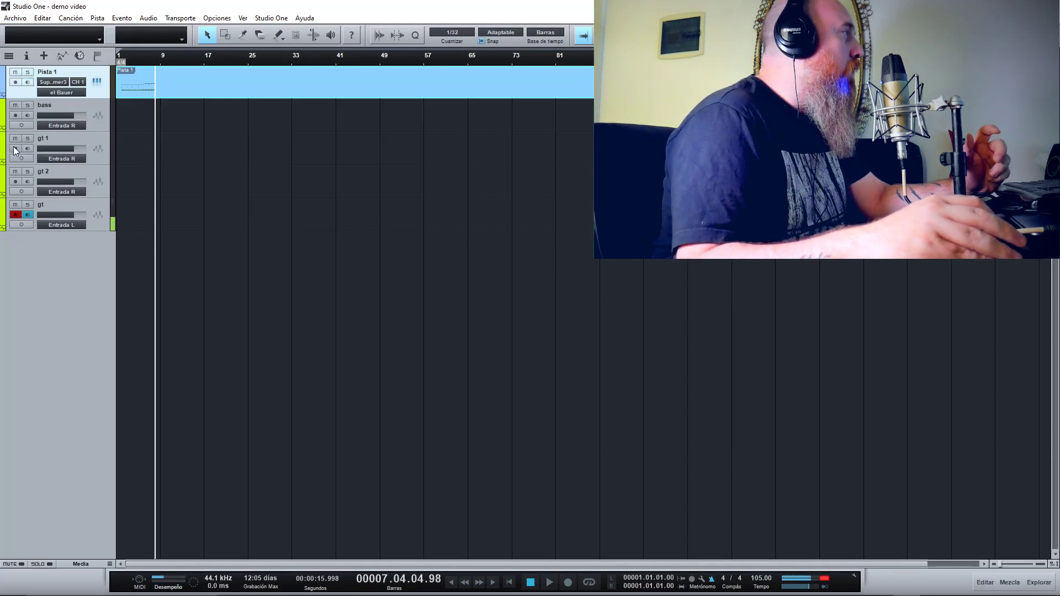
# Insert EZmix on gt 1 and load the Andy - 51 Dark preset from the Metal Guitar pack.
pyautogui.click(1000, 583)
pyautogui.click(338, 433)
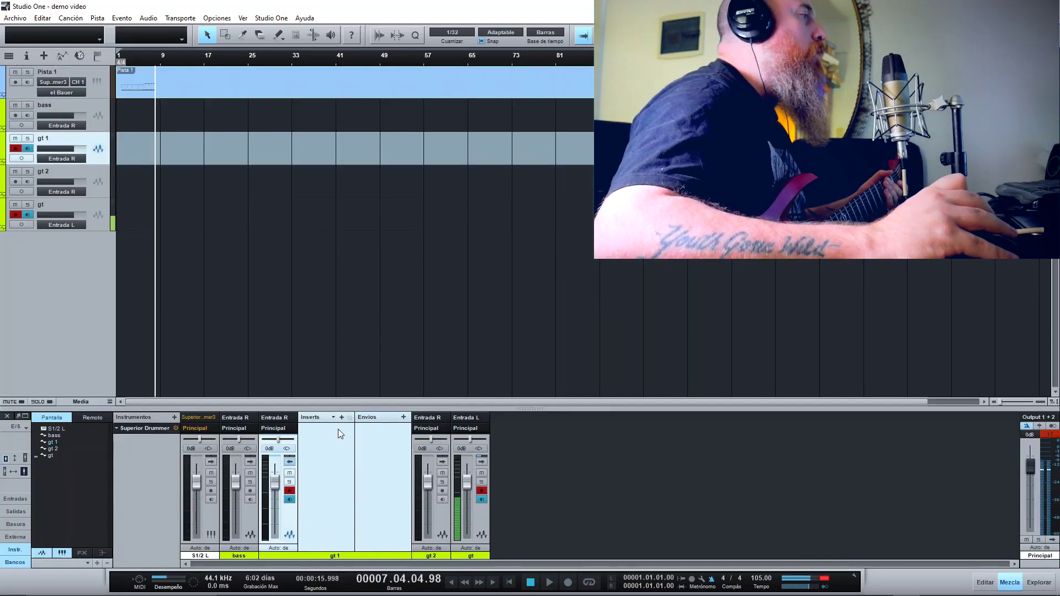
pyautogui.click(342, 419)
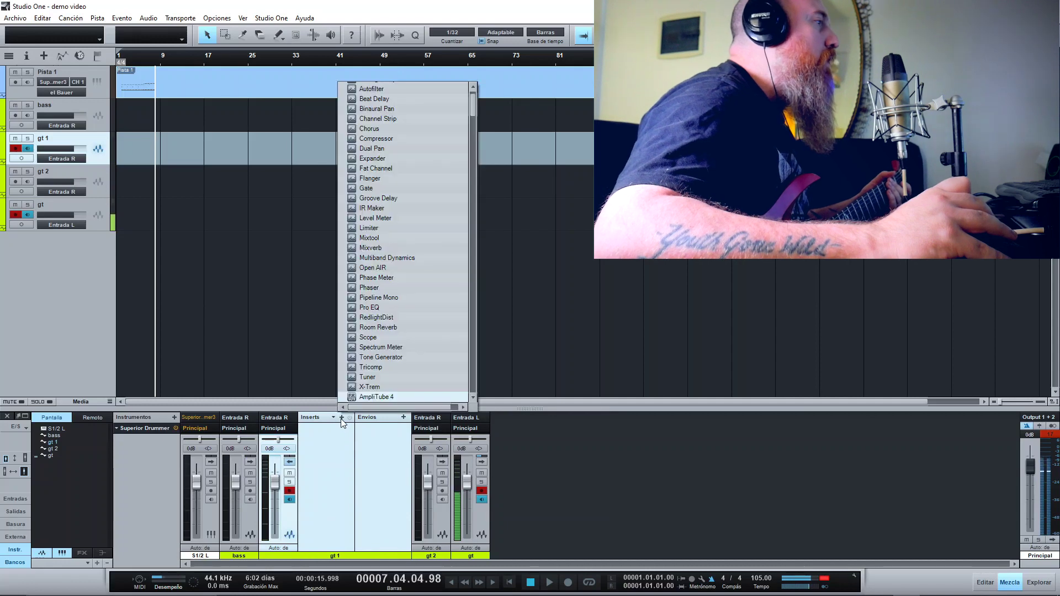
pyautogui.scroll(-8, 387, 304)
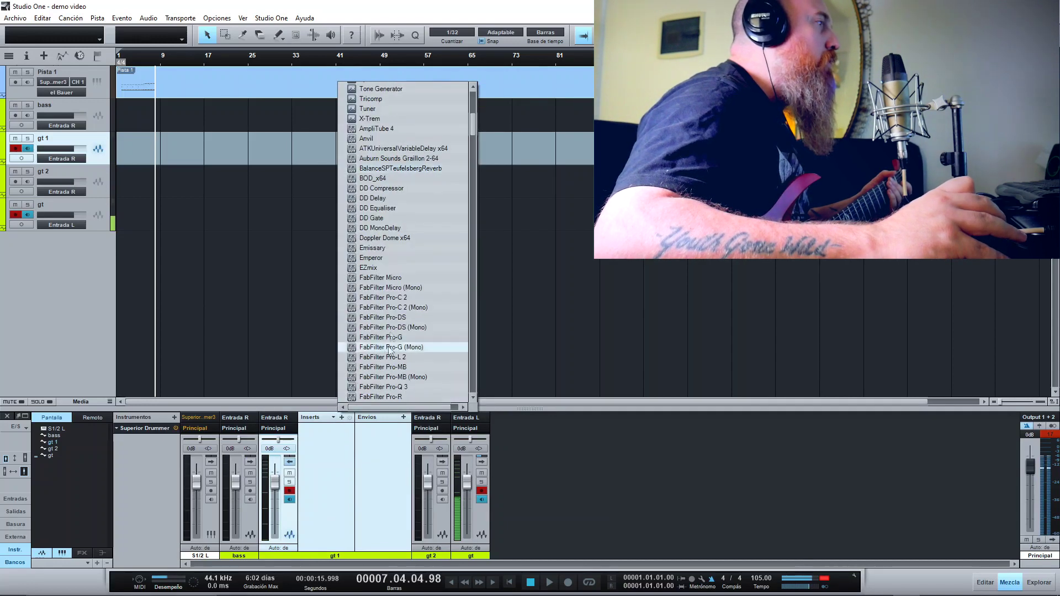
pyautogui.click(362, 302)
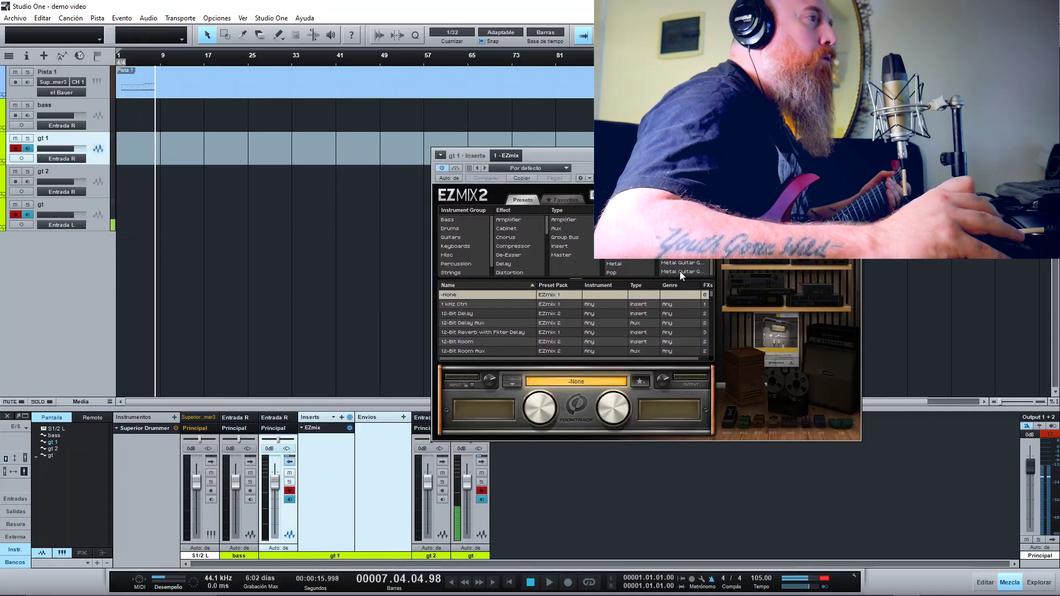
pyautogui.click(680, 270)
pyautogui.scroll(-3, 486, 326)
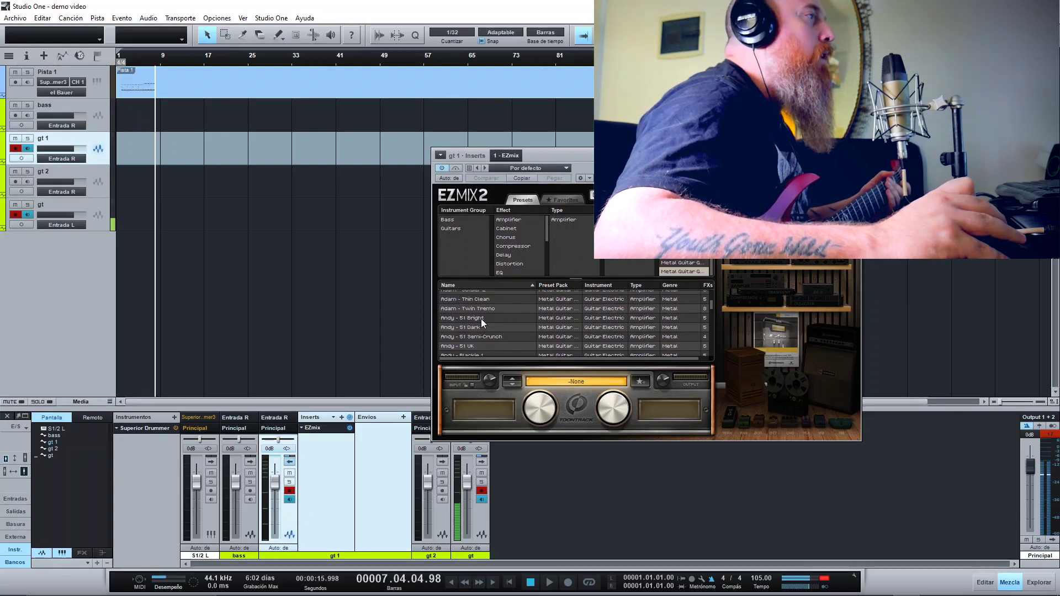
pyautogui.scroll(-1, 475, 325)
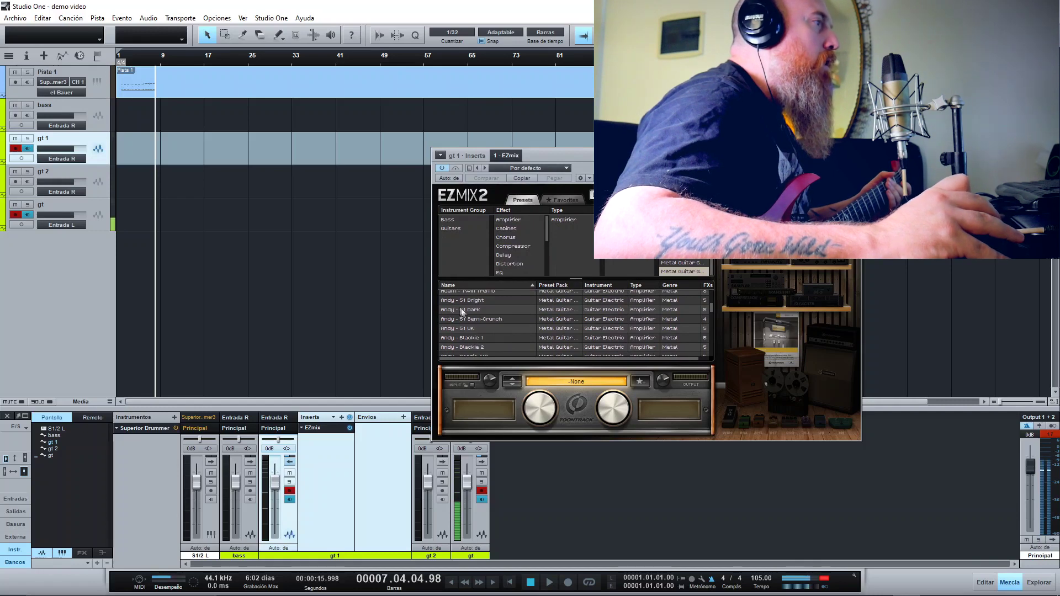
pyautogui.click(477, 311)
pyautogui.click(334, 479)
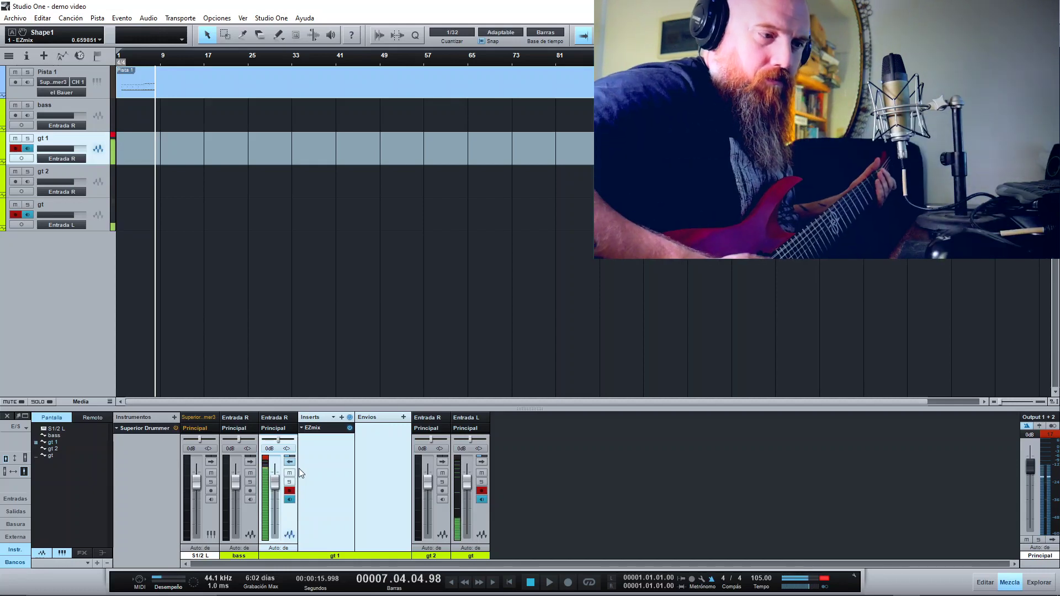
# Play the song from the start, then select the drum notes in bars 6 and 7.
pyautogui.press('Home')
pyautogui.press('space')
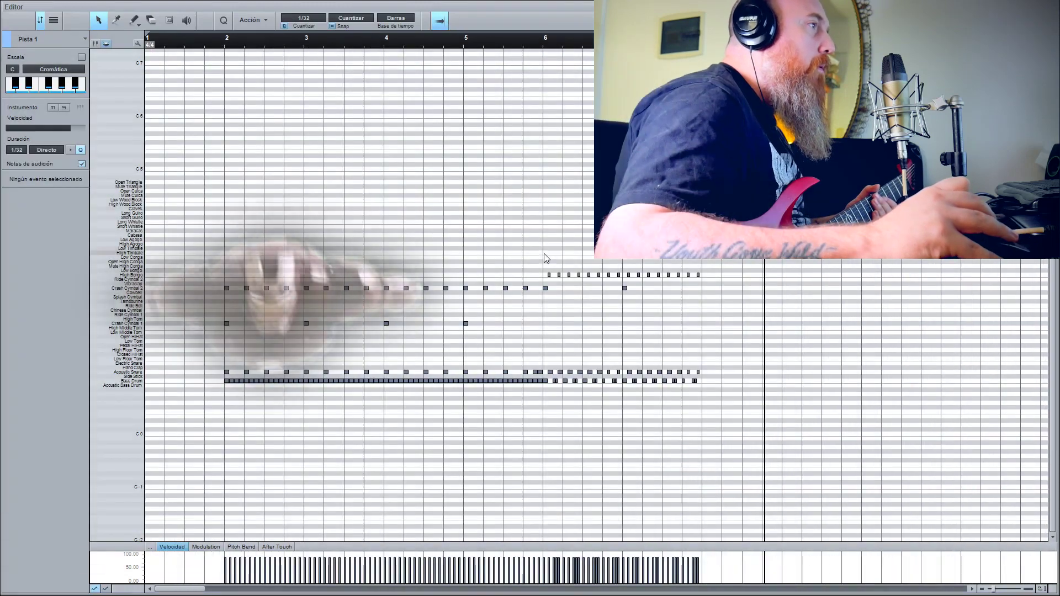
pyautogui.moveTo(544, 252); pyautogui.dragTo(722, 411)
# Duplicate the selected drum bars into bar 8 and disarm Pista 1 and the gt track.
pyautogui.press('d')
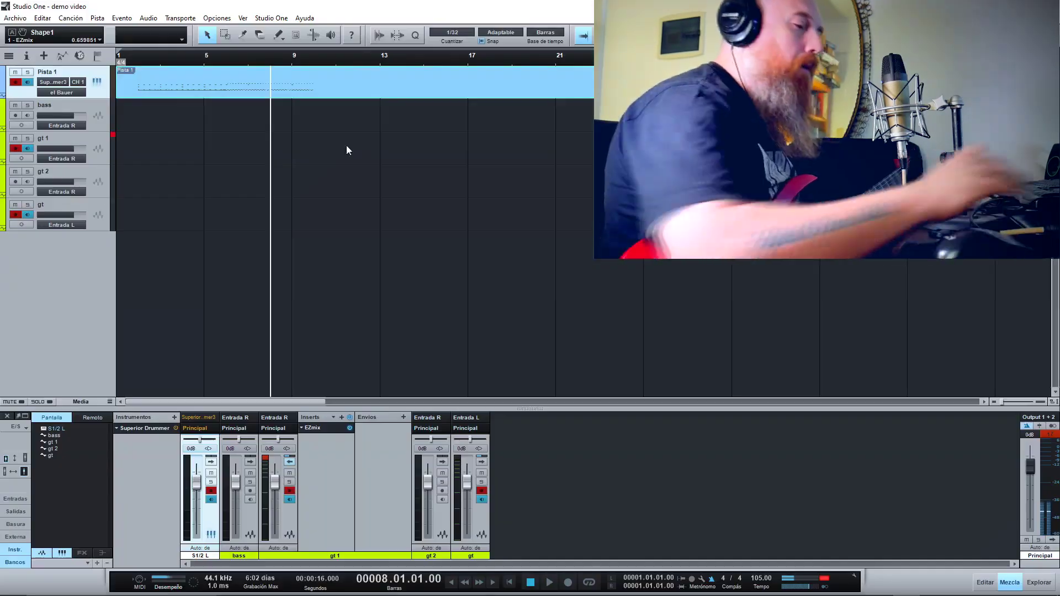
pyautogui.click(16, 82)
pyautogui.click(16, 215)
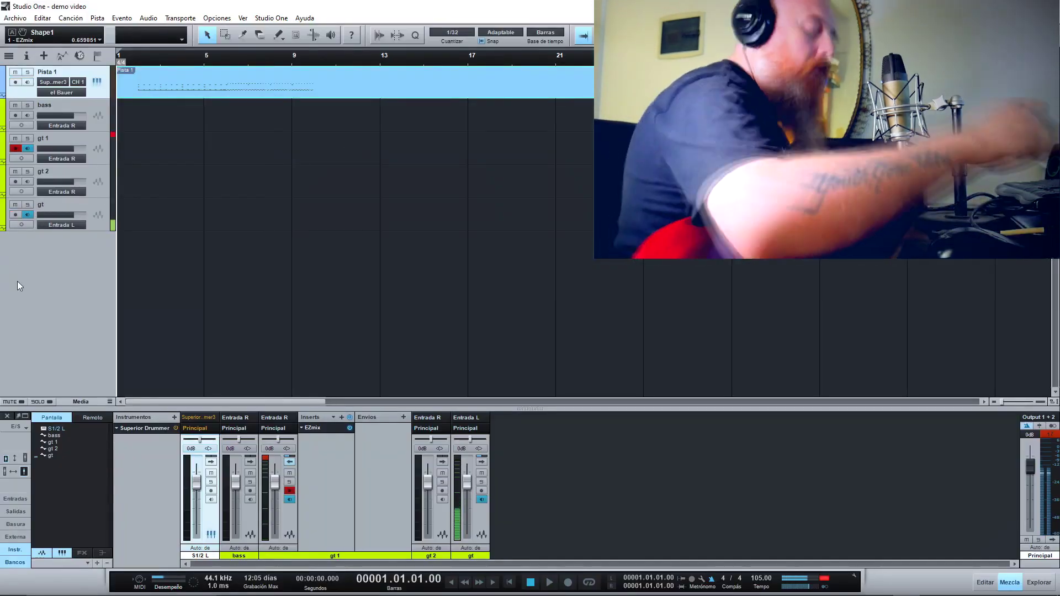
# Record a gt 1 take, undo it, and record a fresh take from the start to about bar 10.
pyautogui.press('KP_Multiply')
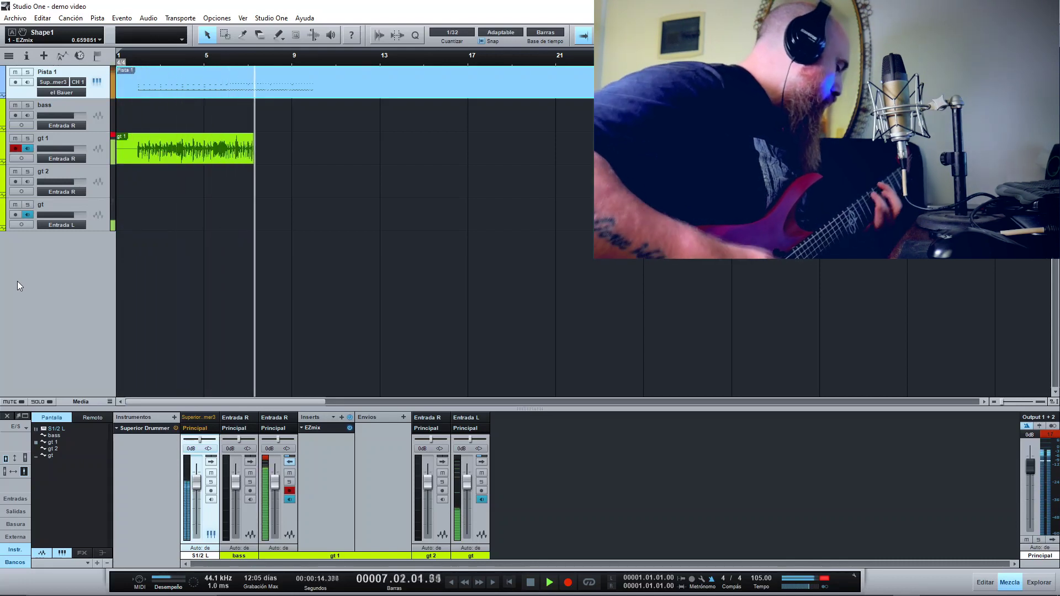
pyautogui.press('space')
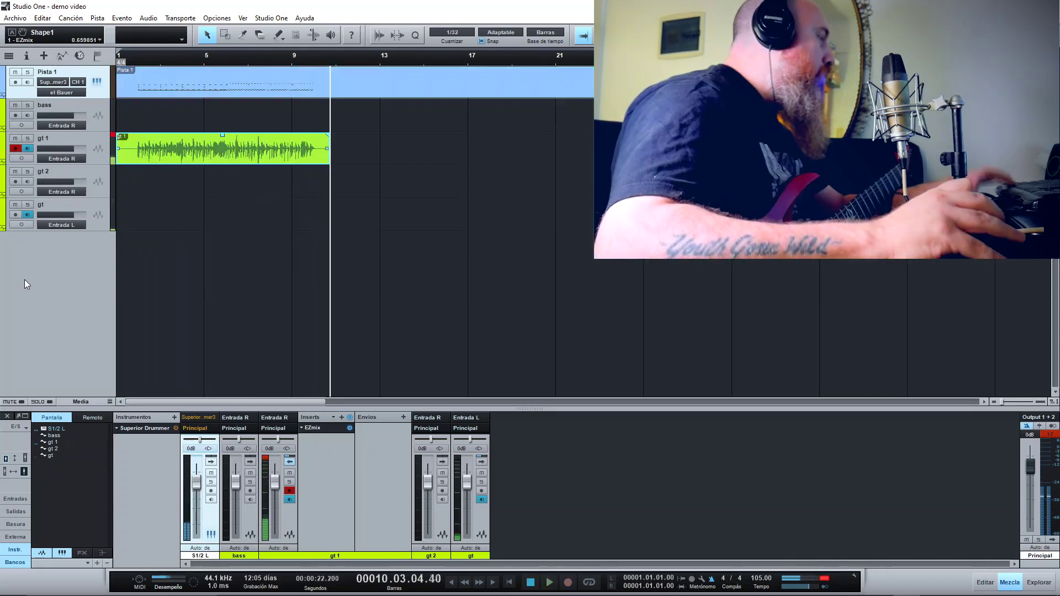
pyautogui.hotkey('ctrl', 'z')
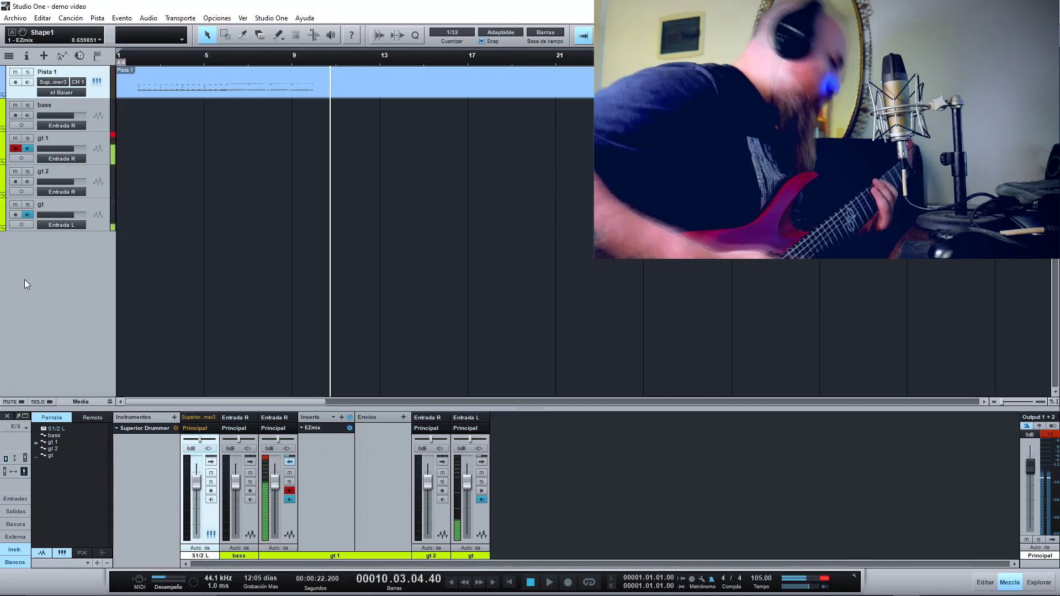
pyautogui.press('Home')
pyautogui.press('KP_Multiply')
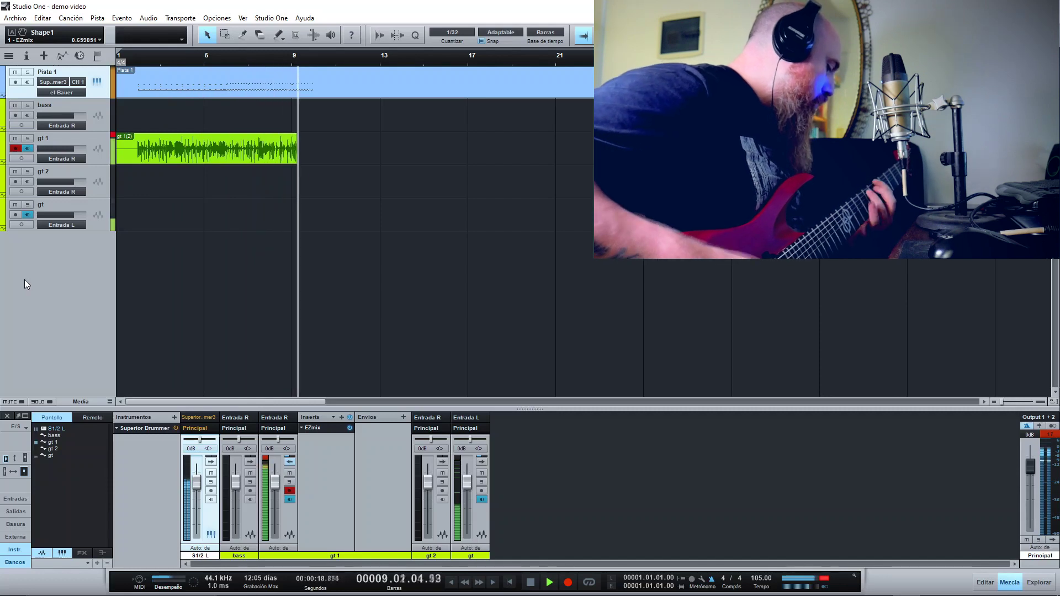
pyautogui.press('space')
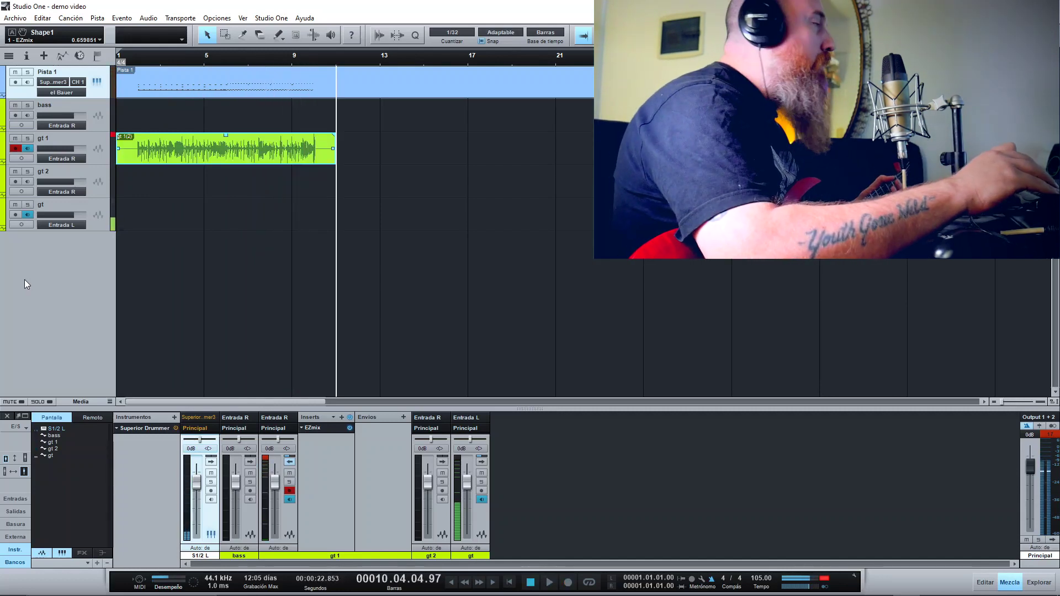
pyautogui.press('Home')
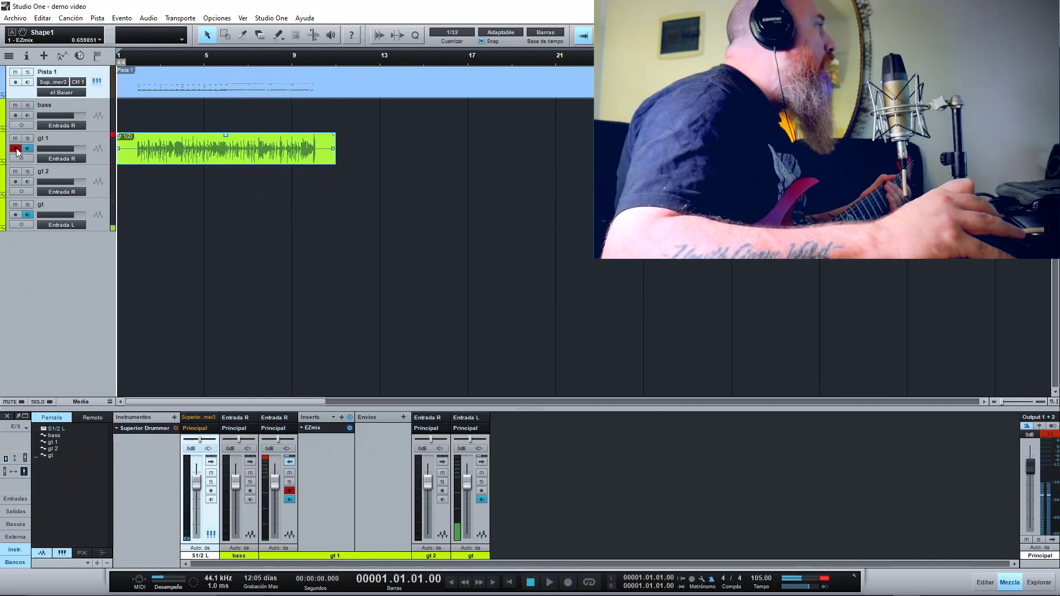
# Arm gt 2, copy gt 1's EZmix insert onto it, and record a second guitar take.
pyautogui.click(15, 182)
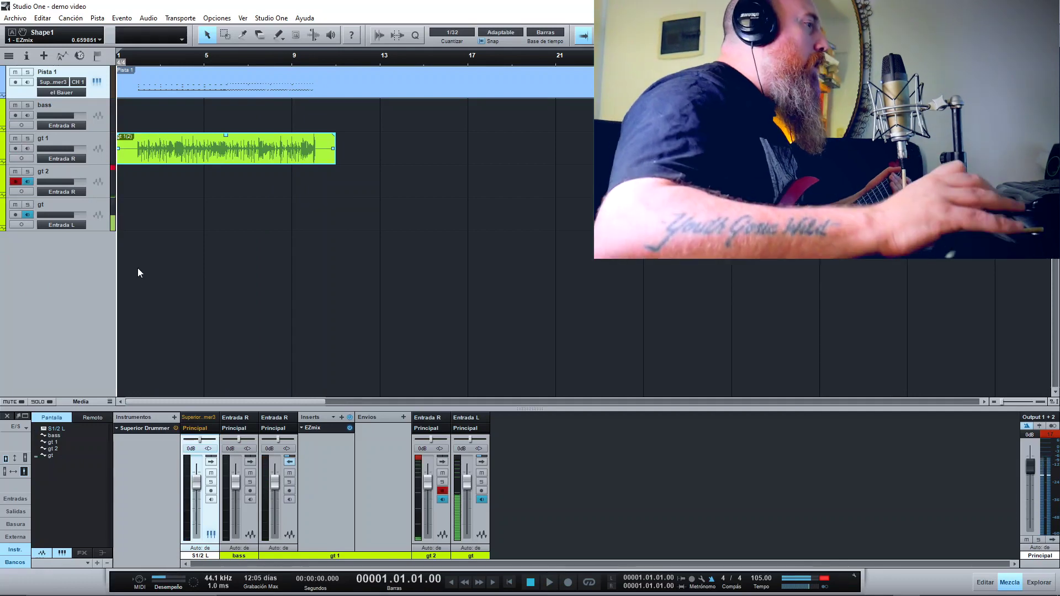
pyautogui.click(442, 462)
pyautogui.moveTo(334, 437); pyautogui.dragTo(473, 456)
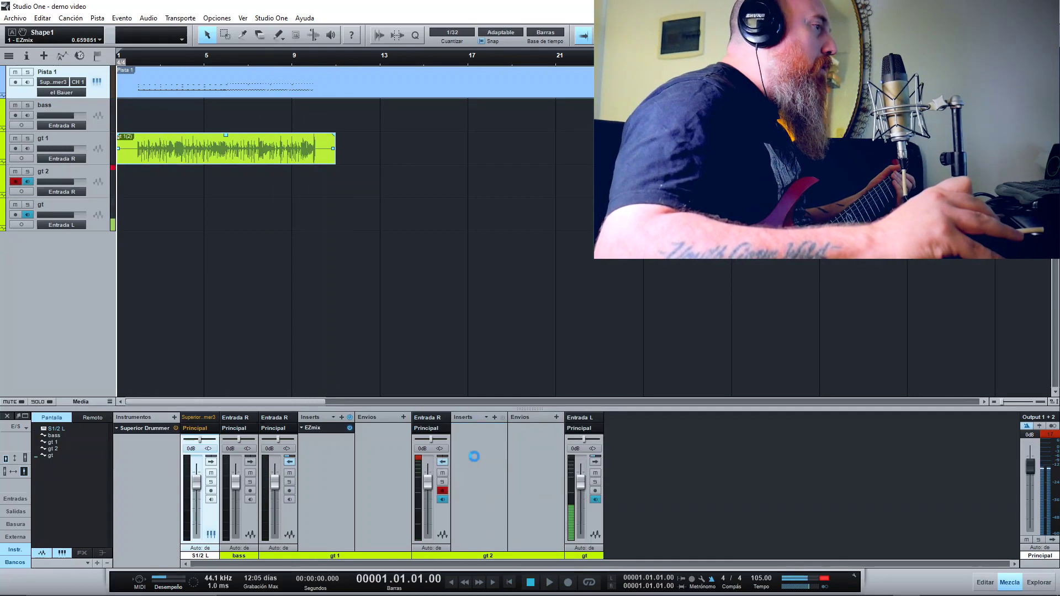
pyautogui.press('KP_Multiply')
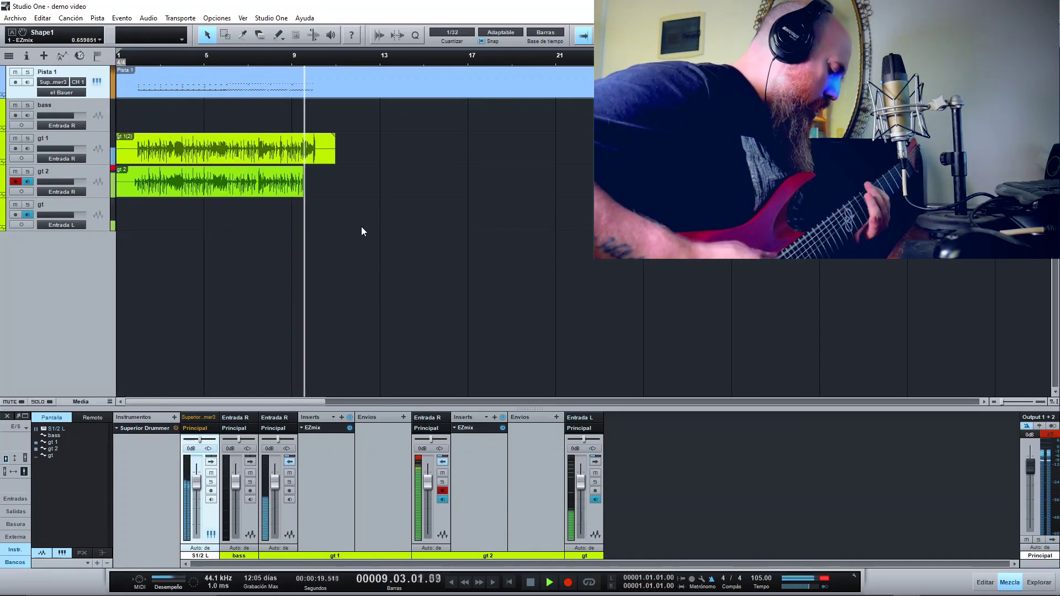
pyautogui.press('space')
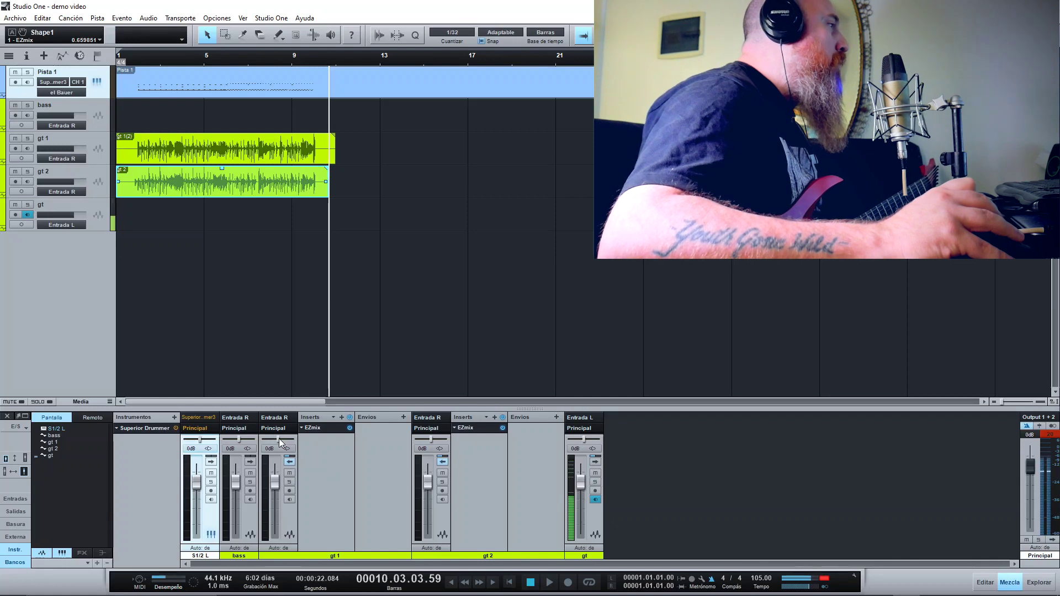
# Pan gt 1 hard left and gt 2 hard right, mute the S1/2 L drums, and play back from the start.
pyautogui.moveTo(280, 442); pyautogui.dragTo(199, 439)
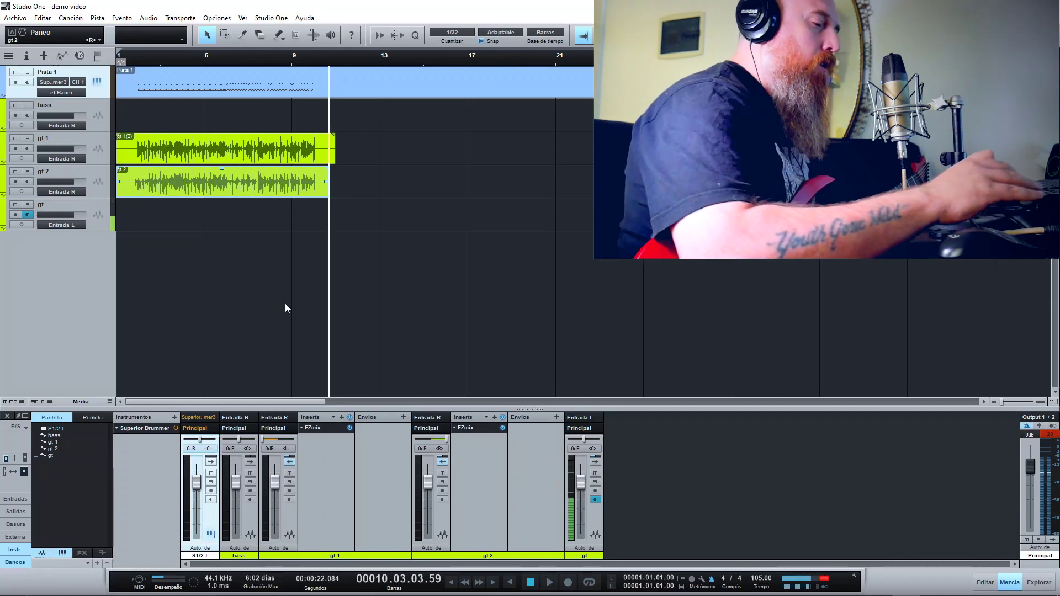
pyautogui.press(',')
pyautogui.click(277, 438)
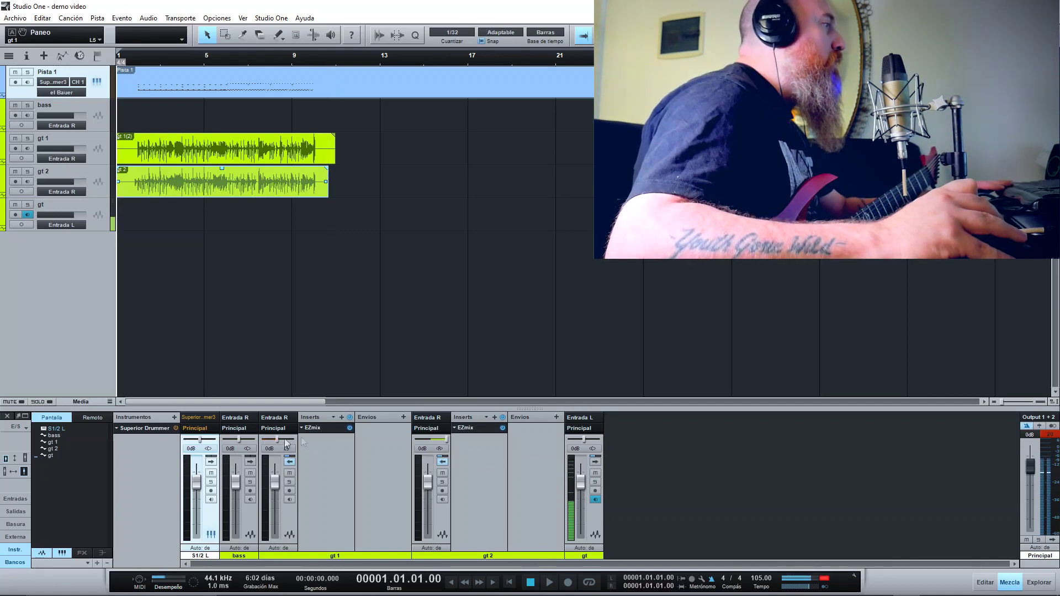
pyautogui.press('space')
pyautogui.click(211, 473)
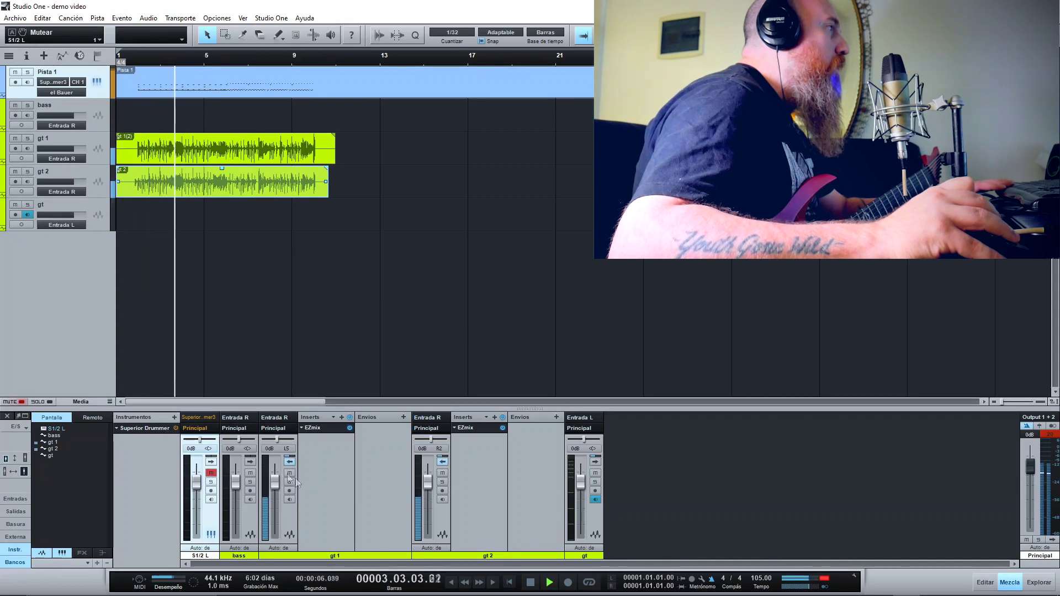
pyautogui.moveTo(276, 439); pyautogui.dragTo(263, 439)
pyautogui.moveTo(419, 438); pyautogui.dragTo(436, 439)
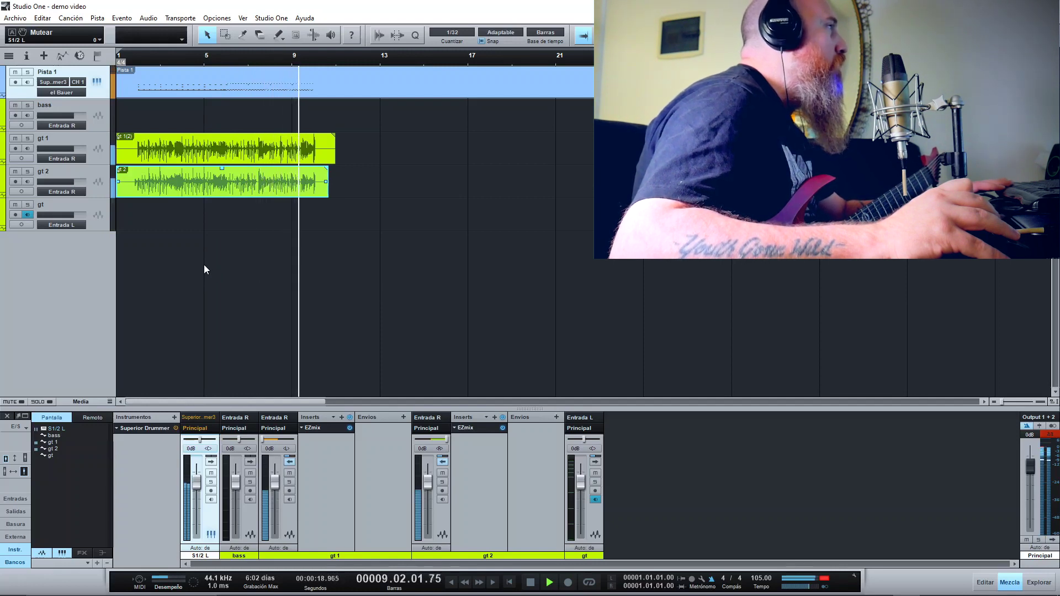
pyautogui.press('space')
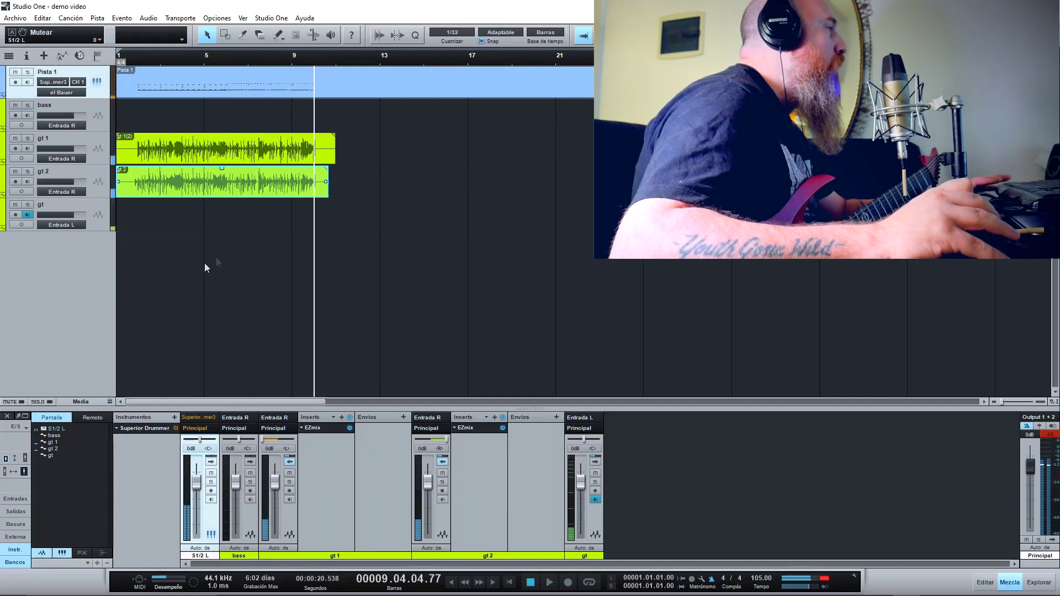
# Collapse the guitar strips and insert AmpliTube 4 on the bass channel.
pyautogui.click(289, 461)
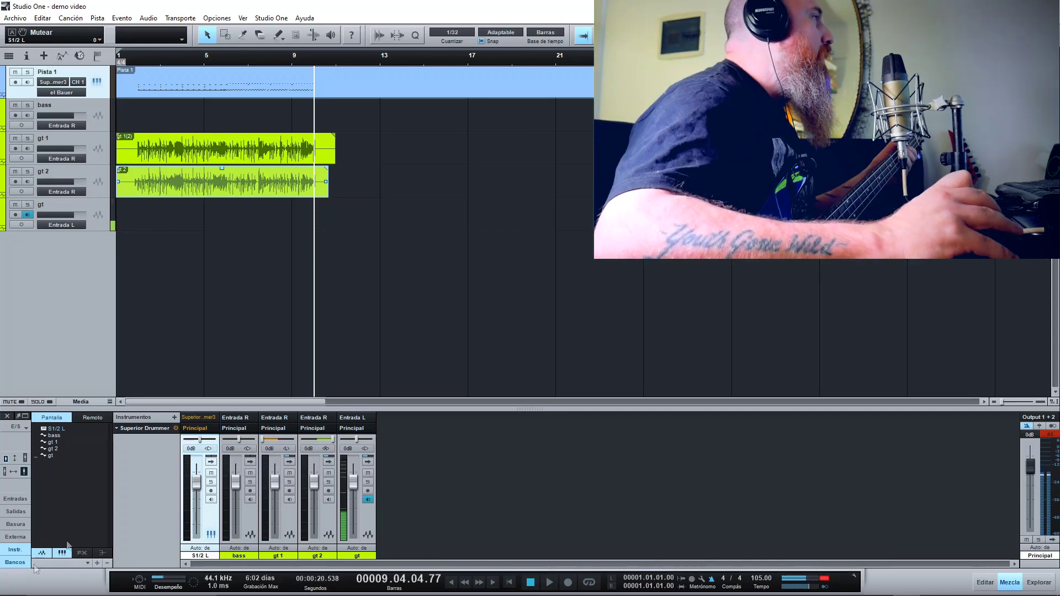
pyautogui.click(250, 462)
pyautogui.click(302, 418)
pyautogui.scroll(-2, 340, 355)
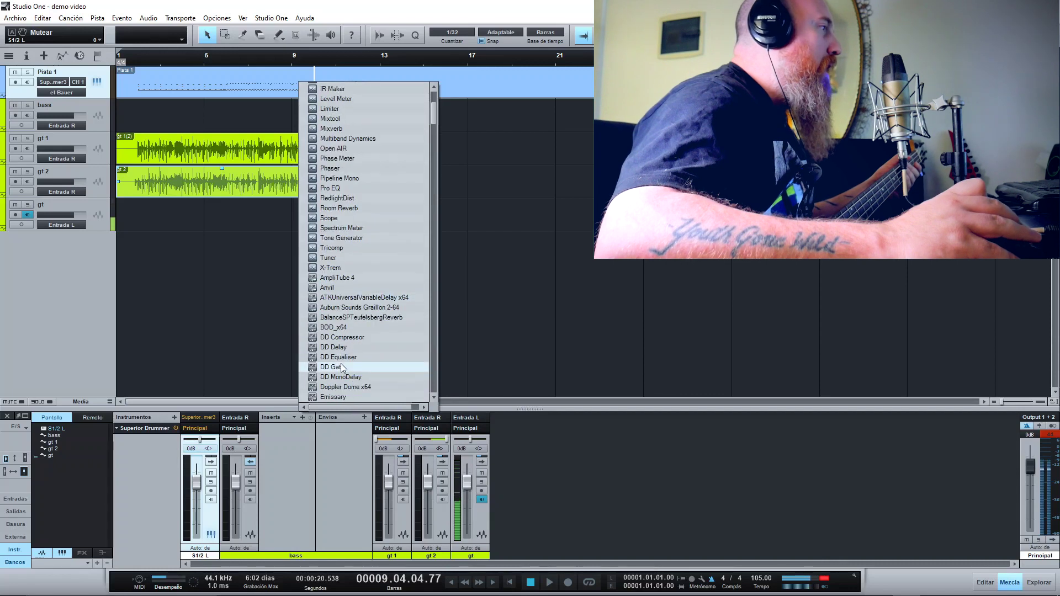
pyautogui.click(367, 278)
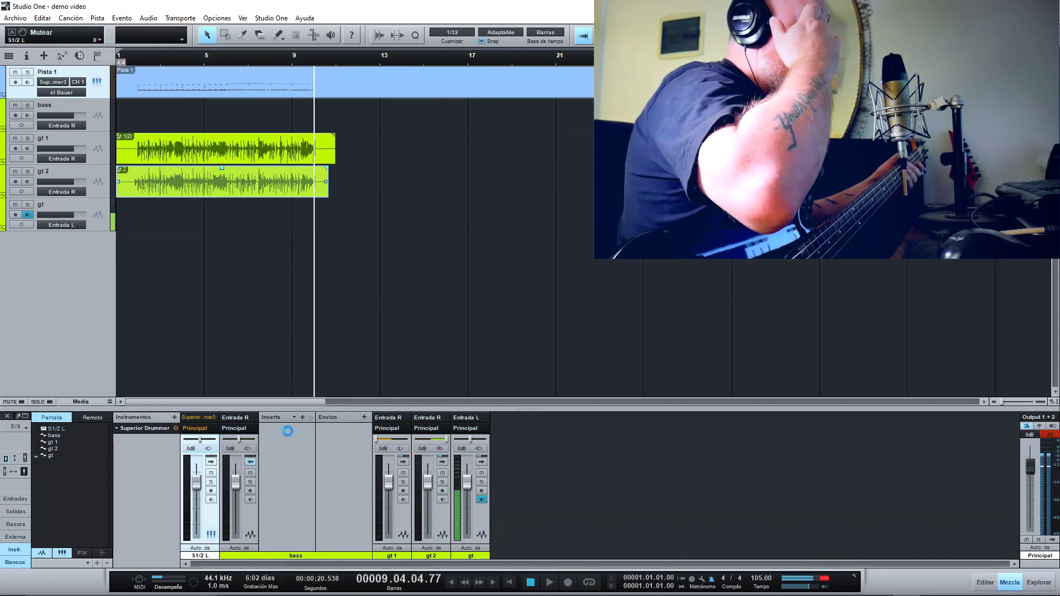
# Load the SVX-PRO amp from AmpliTube SVX 2, record-arm the bass track, and close AmpliTube.
pyautogui.click(485, 310)
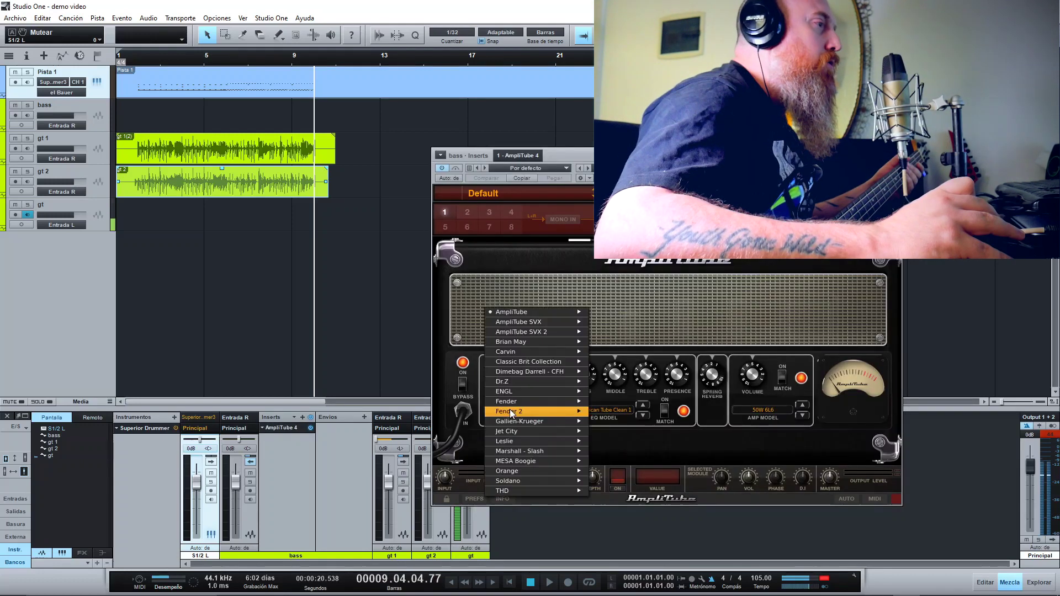
pyautogui.moveTo(564, 330)
pyautogui.click(608, 352)
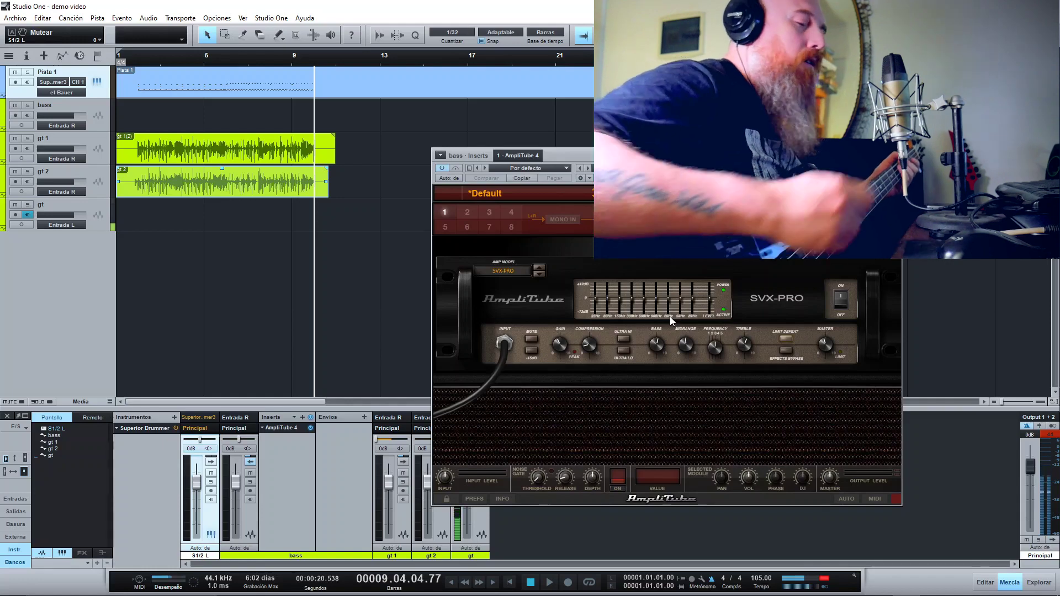
pyautogui.click(249, 491)
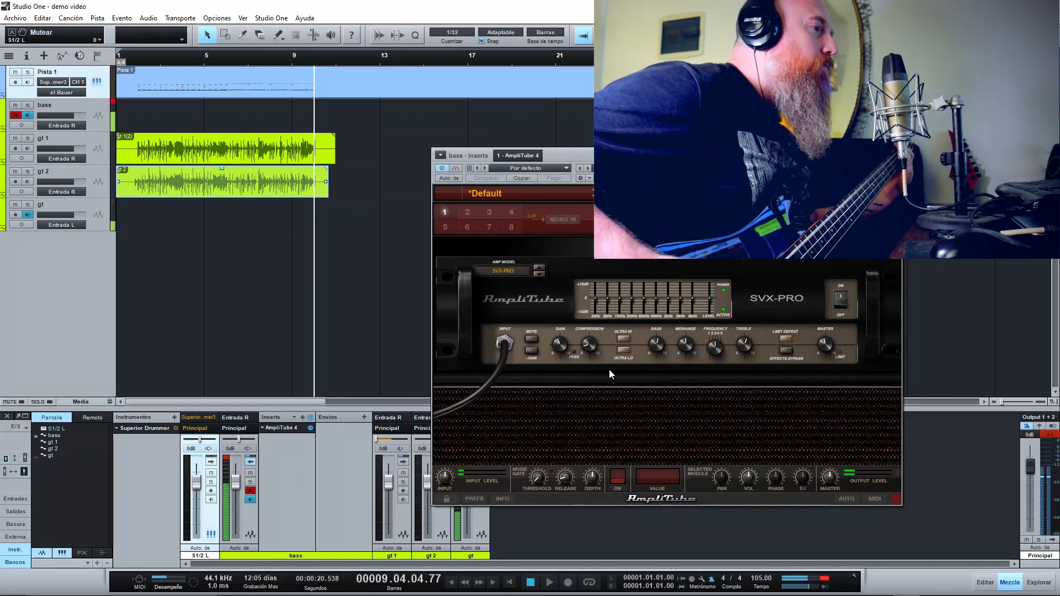
pyautogui.press('Escape')
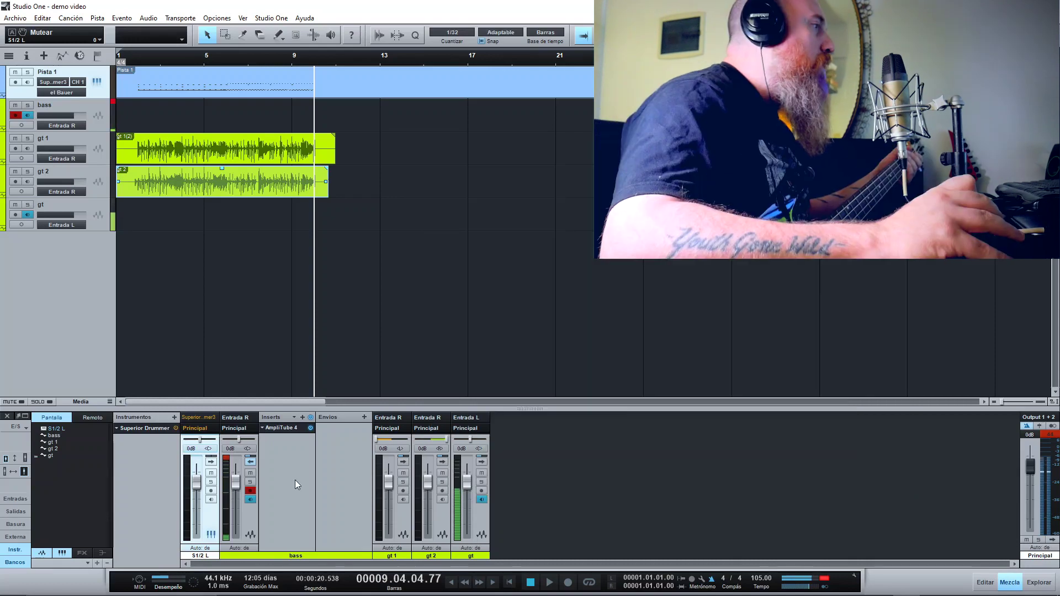
# Record the bass part from the song start to about bar 10, then return the playhead near bar 1.
pyautogui.click(250, 462)
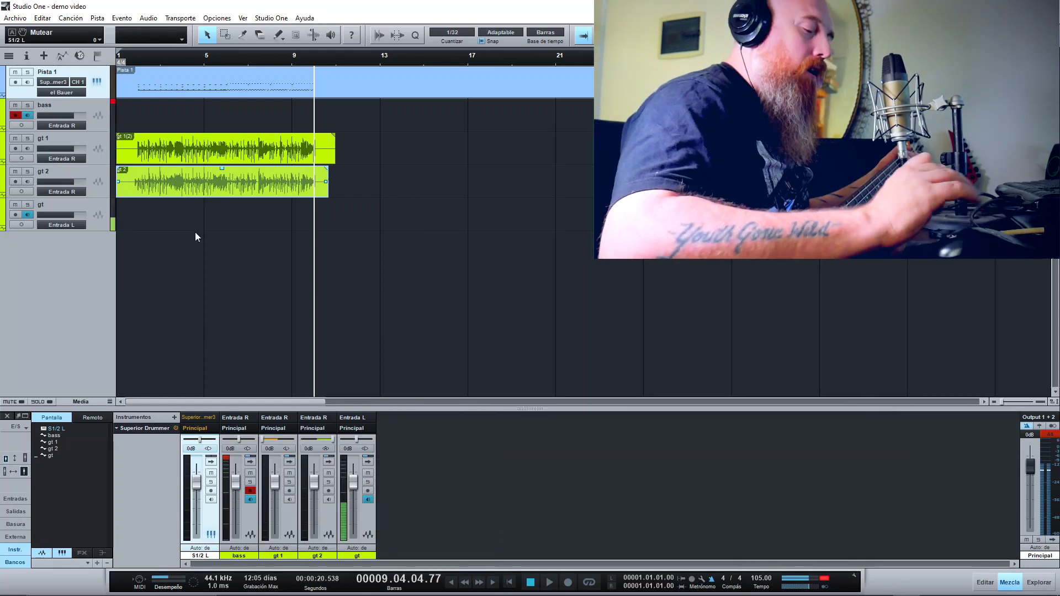
pyautogui.press('Home')
pyautogui.press('KP_Multiply')
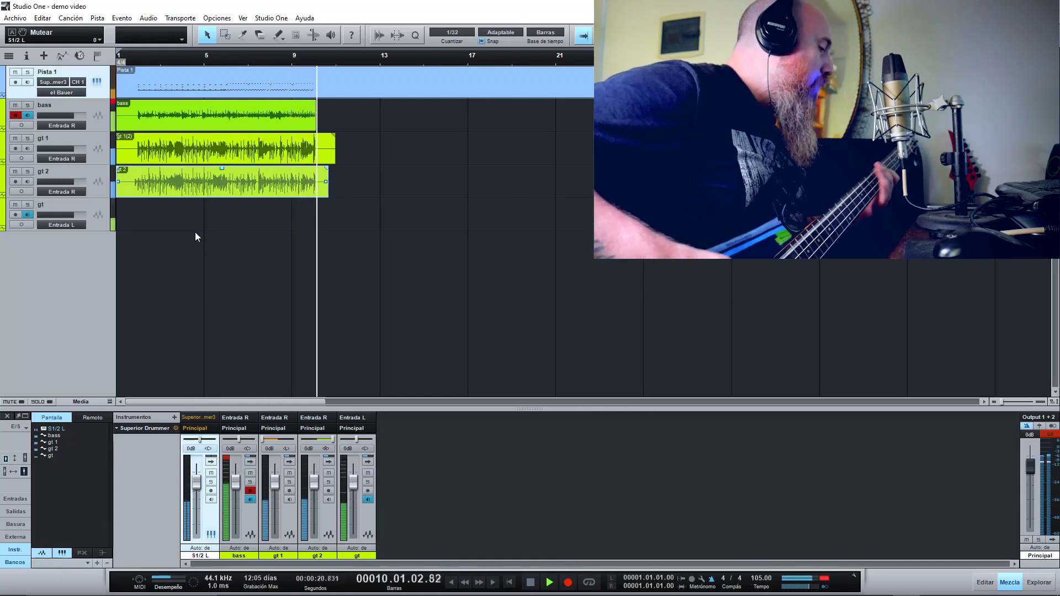
pyautogui.press('space')
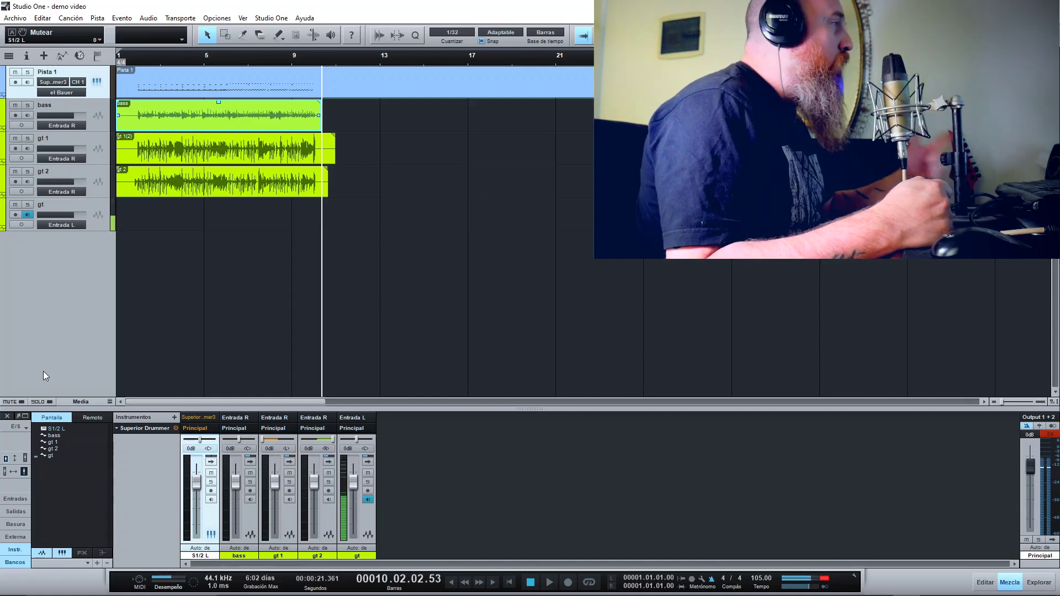
pyautogui.click(134, 260)
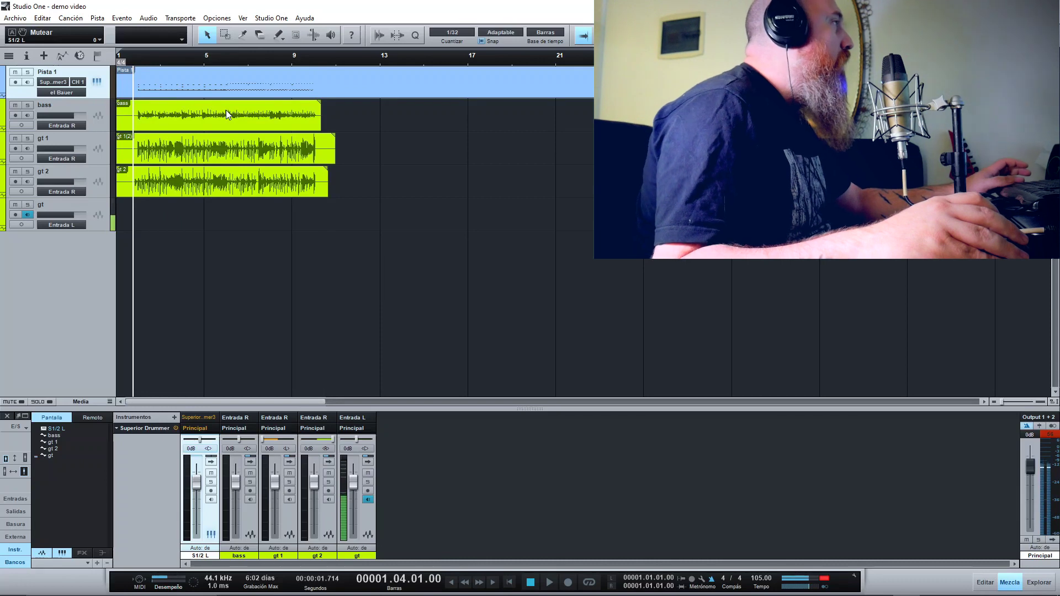
pyautogui.press('space')
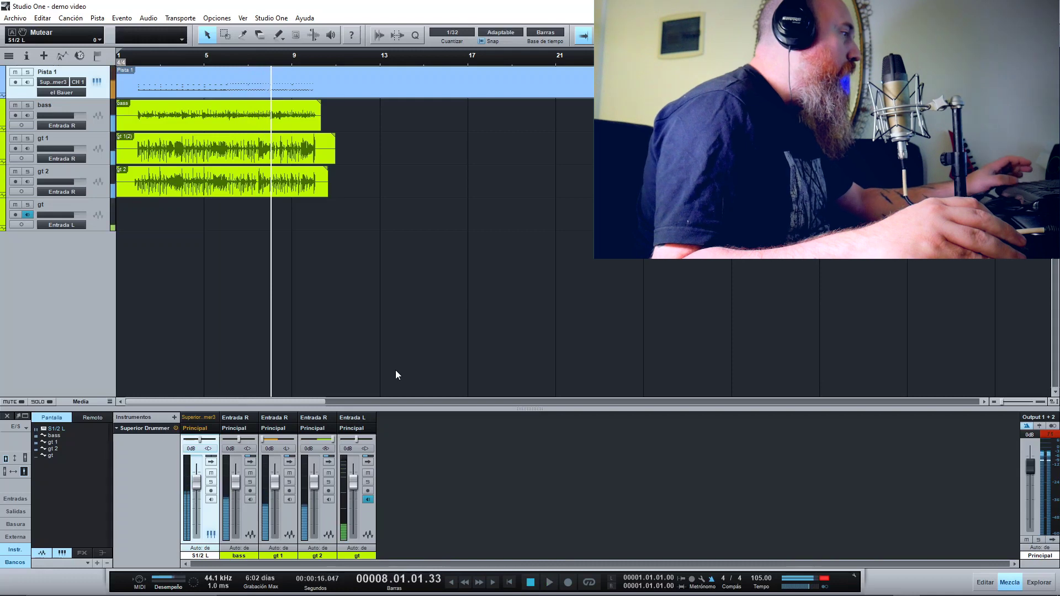
pyautogui.press('space')
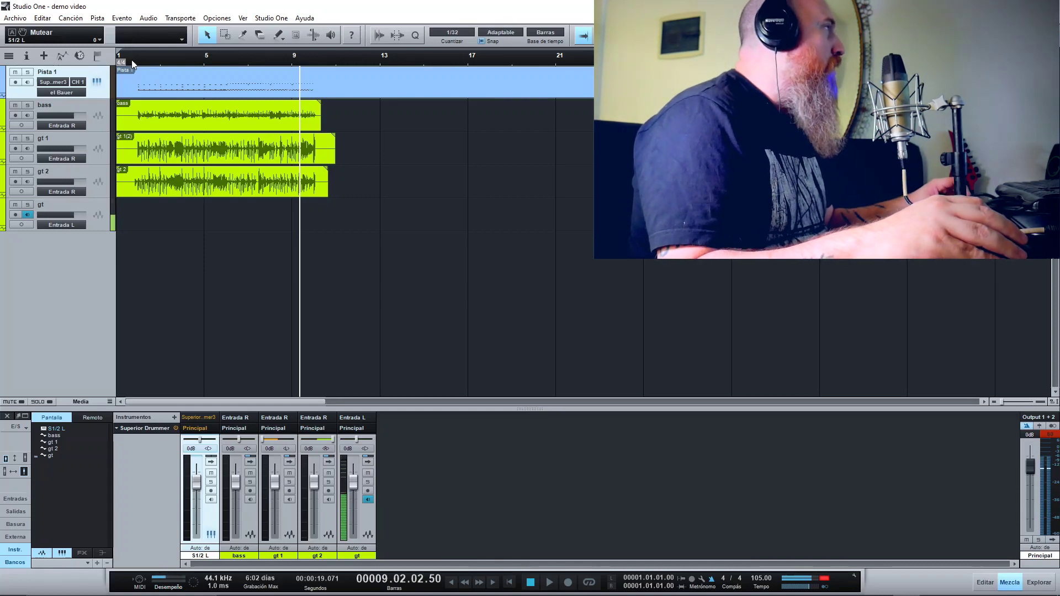
pyautogui.click(135, 63)
pyautogui.press('space')
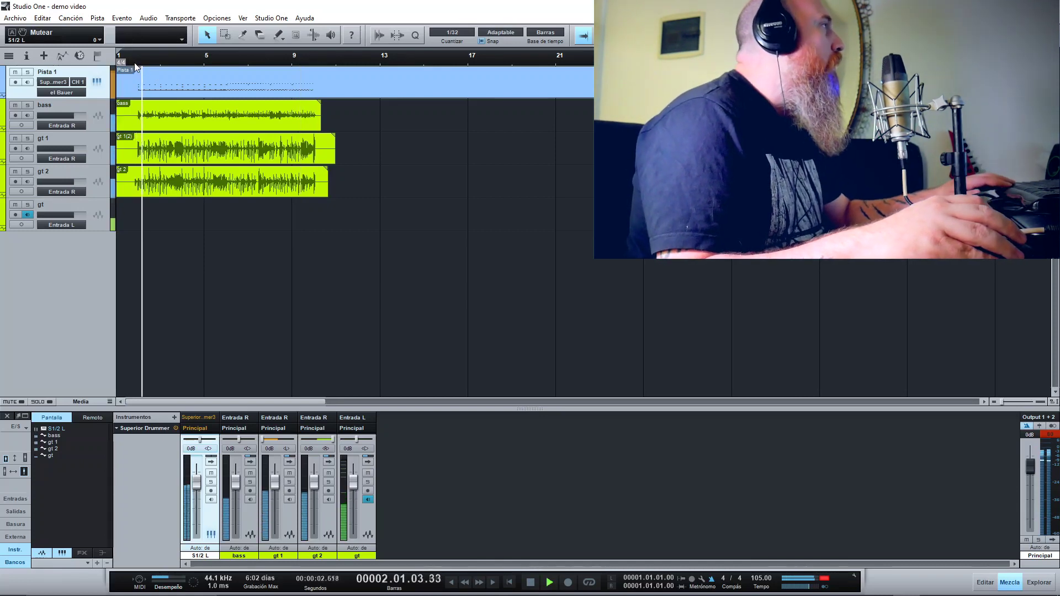